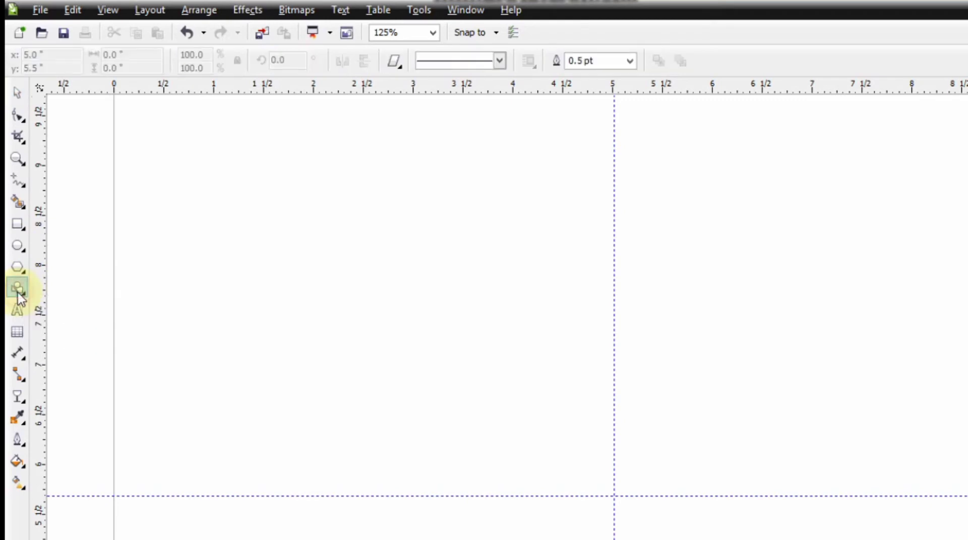
Draw a teardrop perfect shape about 0.9 by 1.46 inches near the vertical guideline, above the horizontal one.
{"action": "left_click", "coordinate": [395, 63]}
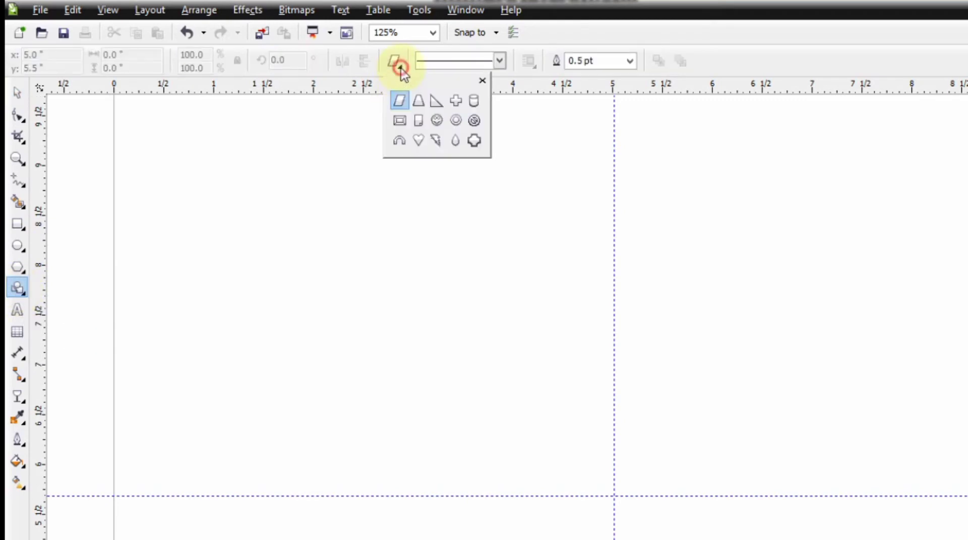
{"action": "left_click", "coordinate": [456, 142]}
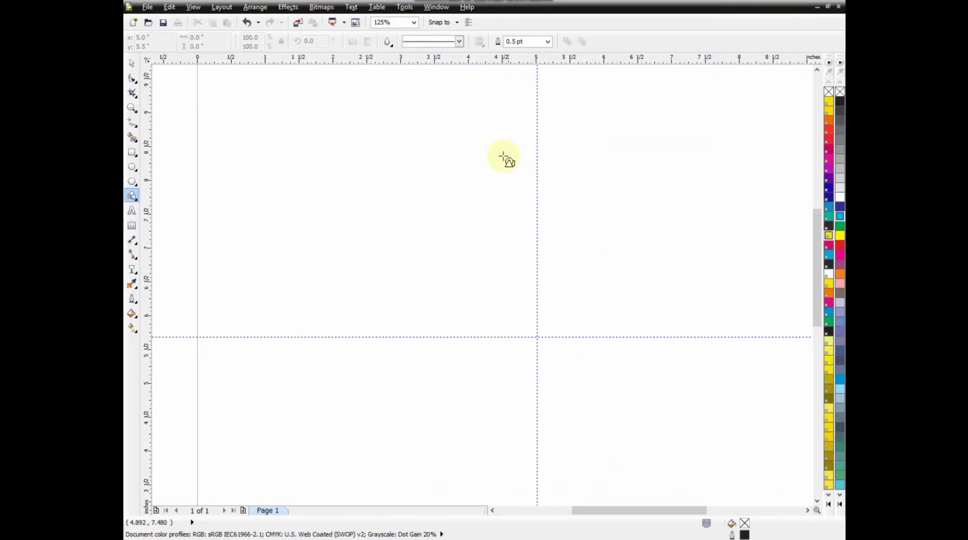
{"action": "left_click_drag", "start_coordinate": [564, 230], "coordinate": [654, 377]}
{"action": "left_click_drag", "start_coordinate": [565, 257], "coordinate": [565, 257]}
{"action": "key", "text": "space"}
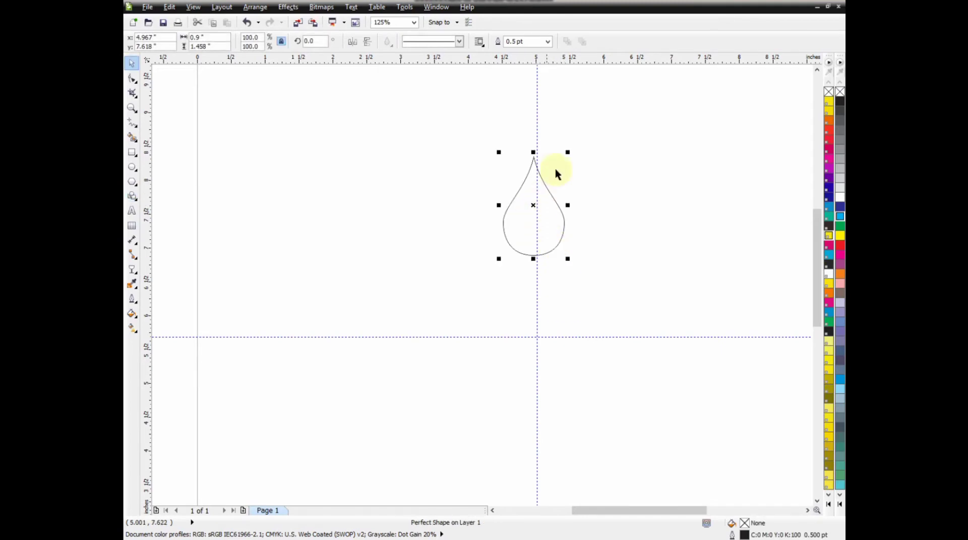
Enlarge the teardrop to about 101.1% and move it up so its tip sits on the vertical guideline.
{"action": "left_click_drag", "start_coordinate": [568, 151], "coordinate": [562, 161]}
{"action": "left_click_drag", "start_coordinate": [545, 214], "coordinate": [537, 188]}
{"action": "left_click", "coordinate": [537, 188]}
{"action": "left_click", "coordinate": [536, 188]}
{"action": "left_click_drag", "start_coordinate": [565, 232], "coordinate": [573, 243]}
Rotate a copy of the teardrop by 45° about the guideline intersection and repeat it to form a ring of eight.
{"action": "left_click", "coordinate": [557, 207]}
{"action": "left_click_drag", "start_coordinate": [538, 370], "coordinate": [537, 347]}
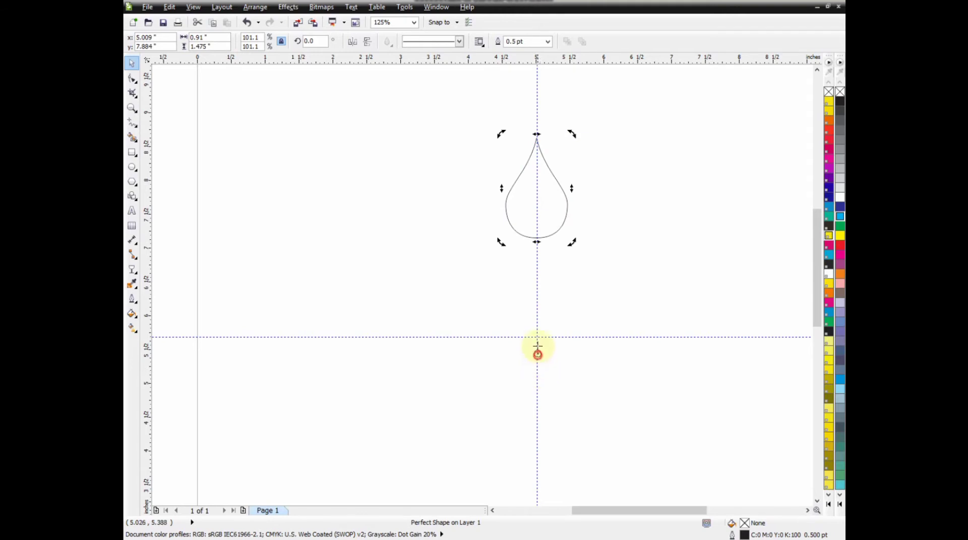
{"action": "left_click_drag", "start_coordinate": [572, 135], "coordinate": [680, 247]}
{"action": "key", "text": "ctrl+r"}
{"action": "key", "text": "ctrl+r"}
{"action": "key", "text": "ctrl+r"}
{"action": "key", "text": "ctrl+r"}
{"action": "key", "text": "ctrl+r"}
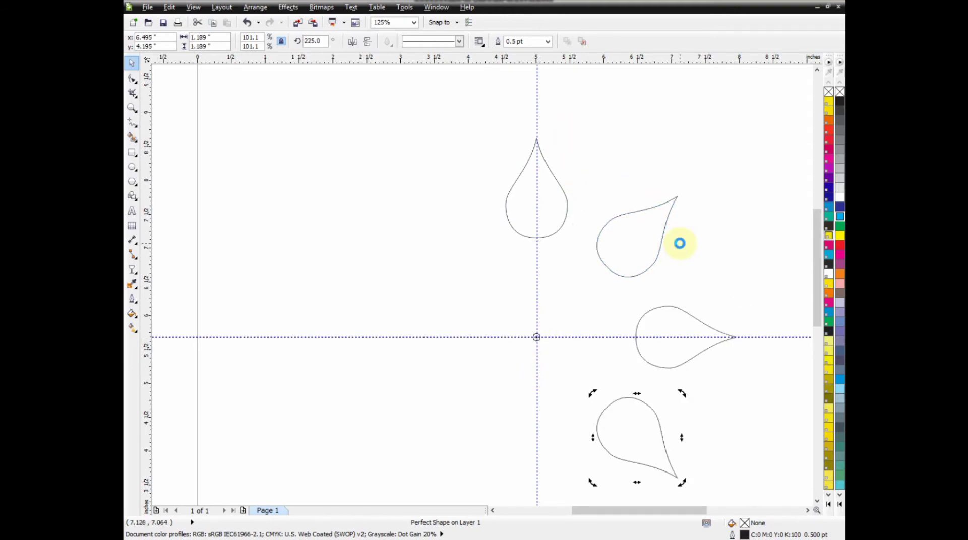
{"action": "key", "text": "ctrl+r"}
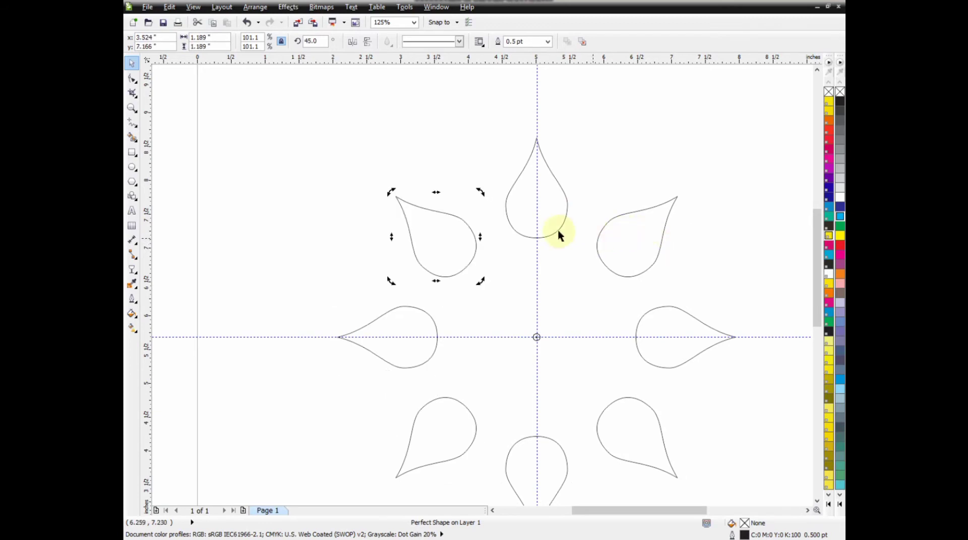
Undo the rotated copies so that only the original teardrop is left.
{"action": "key", "text": "ctrl+z"}
{"action": "key", "text": "ctrl+z"}
{"action": "key", "text": "ctrl+z"}
{"action": "key", "text": "ctrl+z"}
{"action": "key", "text": "ctrl+z"}
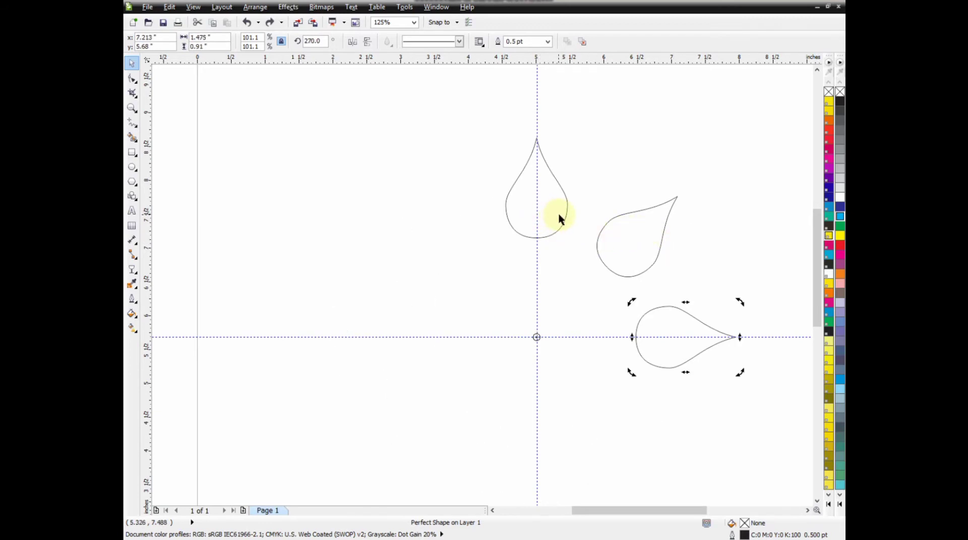
{"action": "key", "text": "ctrl+z"}
{"action": "key", "text": "ctrl+z"}
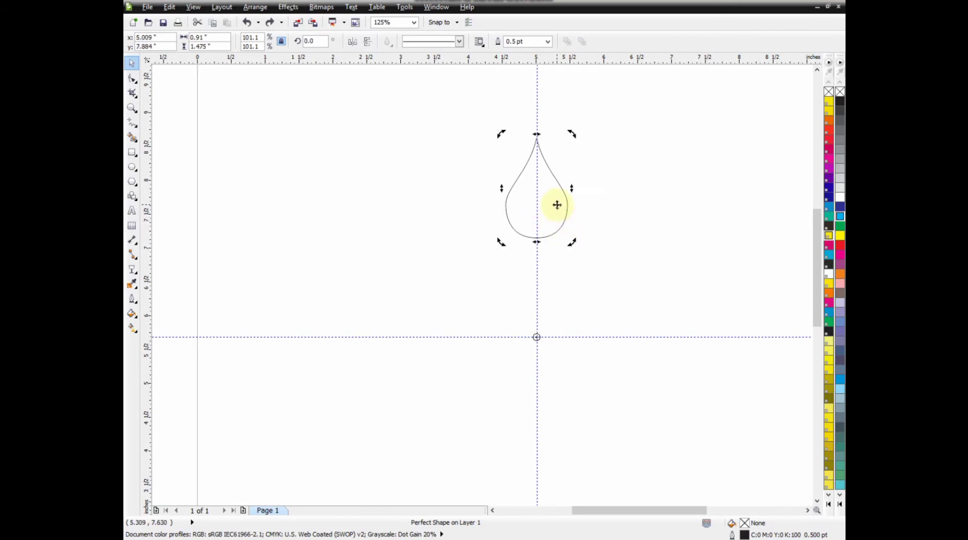
Move the teardrop closer to the centre and repeat 60° rotated copies about the guideline intersection to make six drops.
{"action": "left_click_drag", "start_coordinate": [557, 204], "coordinate": [555, 225]}
{"action": "left_click", "coordinate": [555, 225]}
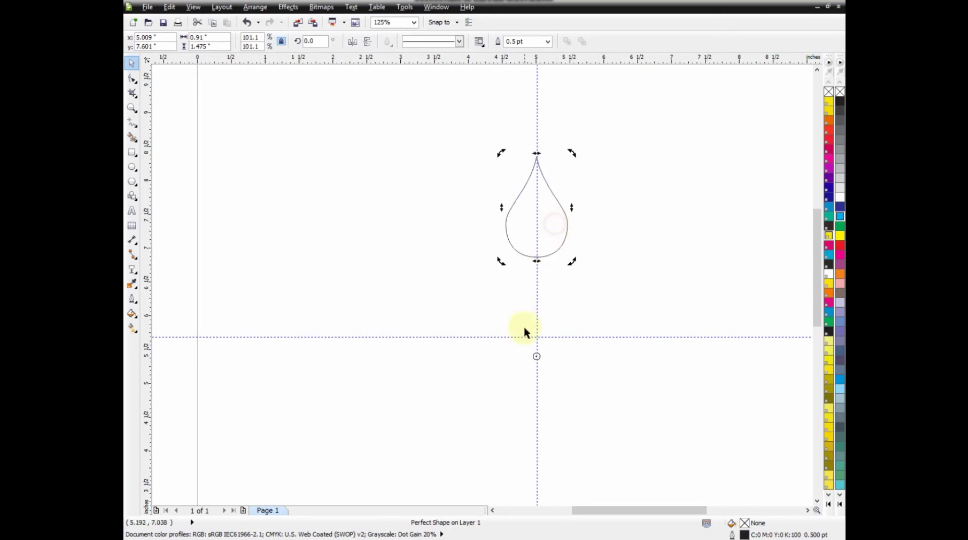
{"action": "left_click_drag", "start_coordinate": [572, 155], "coordinate": [690, 277]}
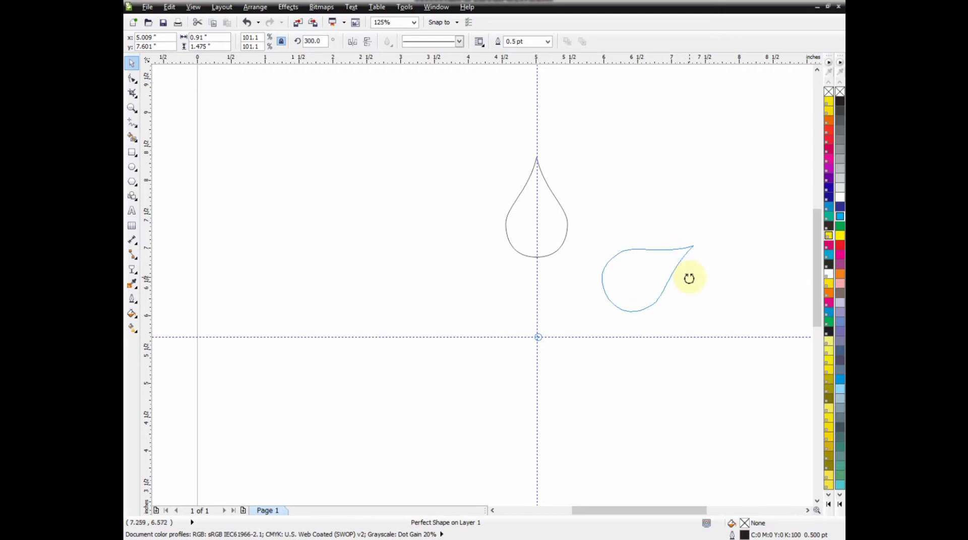
{"action": "key", "text": "ctrl+r"}
{"action": "key", "text": "ctrl+r"}
{"action": "key", "text": "ctrl+r"}
{"action": "key", "text": "ctrl+r"}
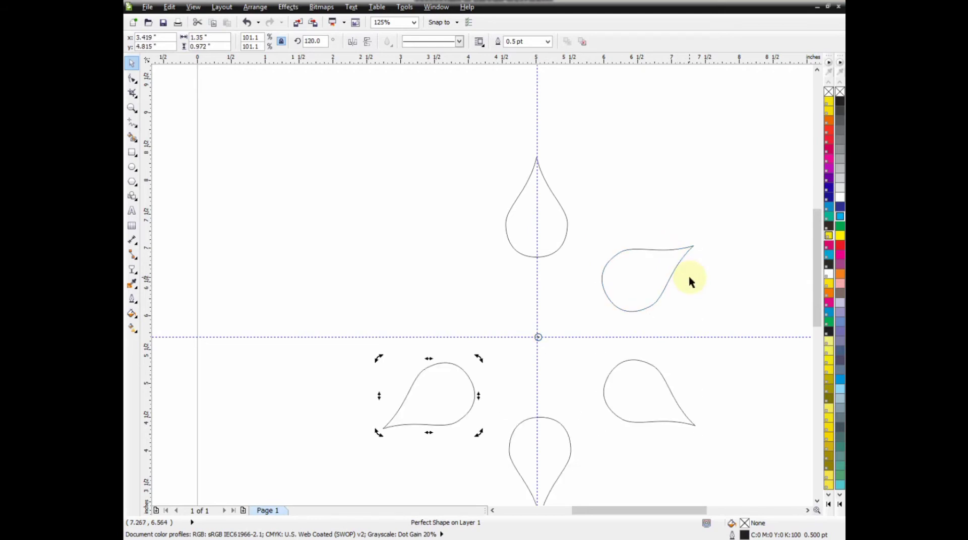
{"action": "left_click", "coordinate": [633, 200]}
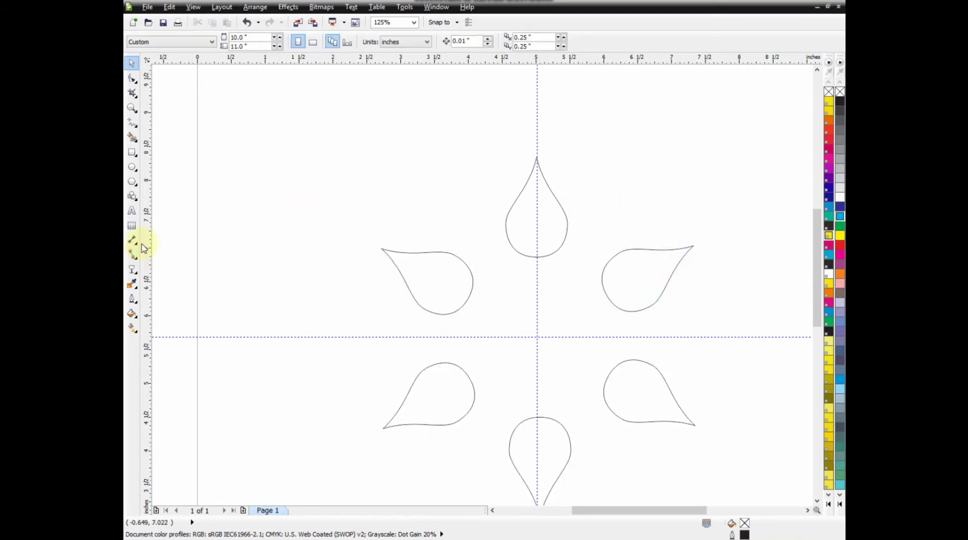
Draw a heart perfect shape above the upper-left teardrop and rotate it 30° counterclockwise.
{"action": "left_click", "coordinate": [134, 197]}
{"action": "left_click", "coordinate": [392, 45]}
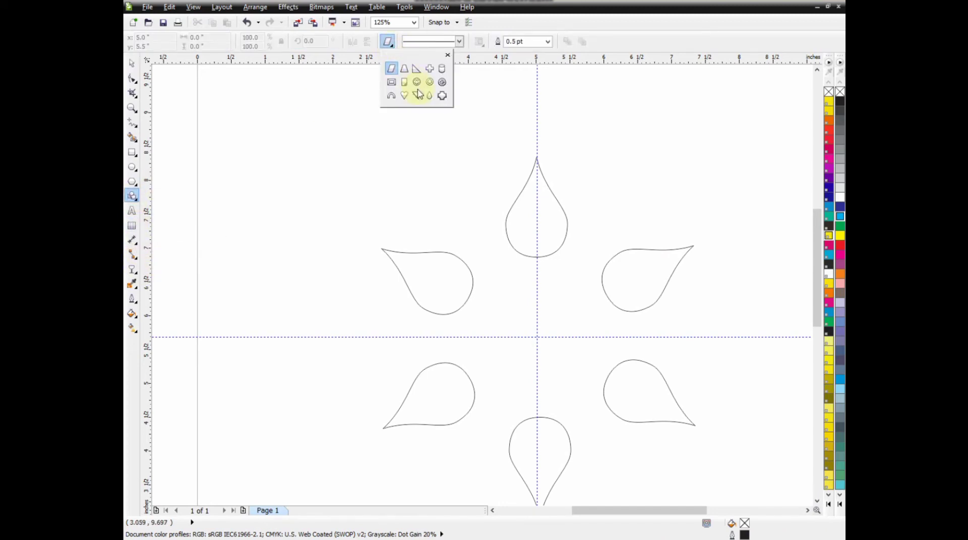
{"action": "left_click", "coordinate": [408, 98]}
{"action": "left_click_drag", "start_coordinate": [411, 130], "coordinate": [461, 212]}
{"action": "key", "text": "space"}
{"action": "left_click", "coordinate": [482, 140]}
{"action": "left_click_drag", "start_coordinate": [492, 129], "coordinate": [462, 111]}
Place the heart between the top and upper-left teardrops, overlapping both, and enlarge it to about 119.5%.
{"action": "left_click_drag", "start_coordinate": [458, 155], "coordinate": [492, 233]}
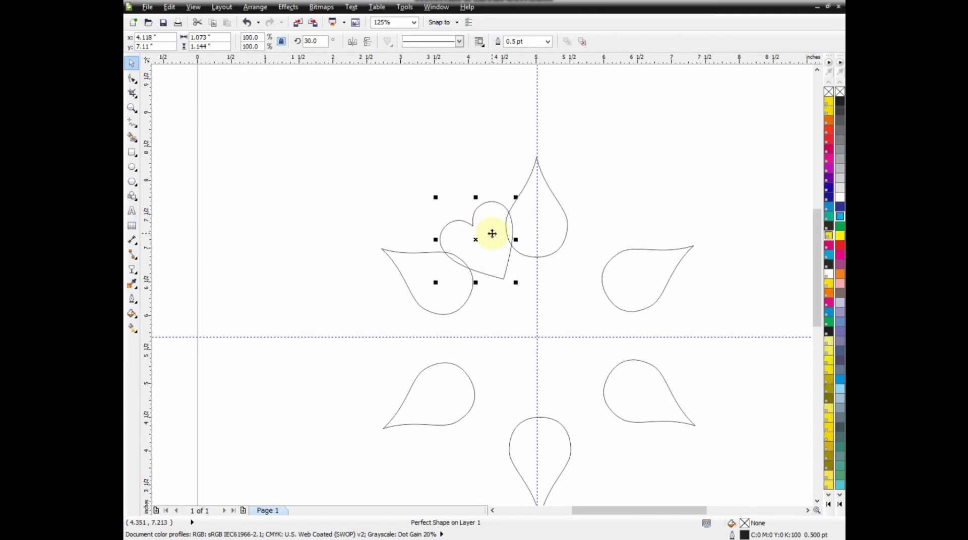
{"action": "mouse_move", "coordinate": [515, 197]}
{"action": "left_mouse_down"}
{"action": "mouse_move", "coordinate": [526, 182]}
{"action": "mouse_move", "coordinate": [522, 190]}
{"action": "left_mouse_up"}
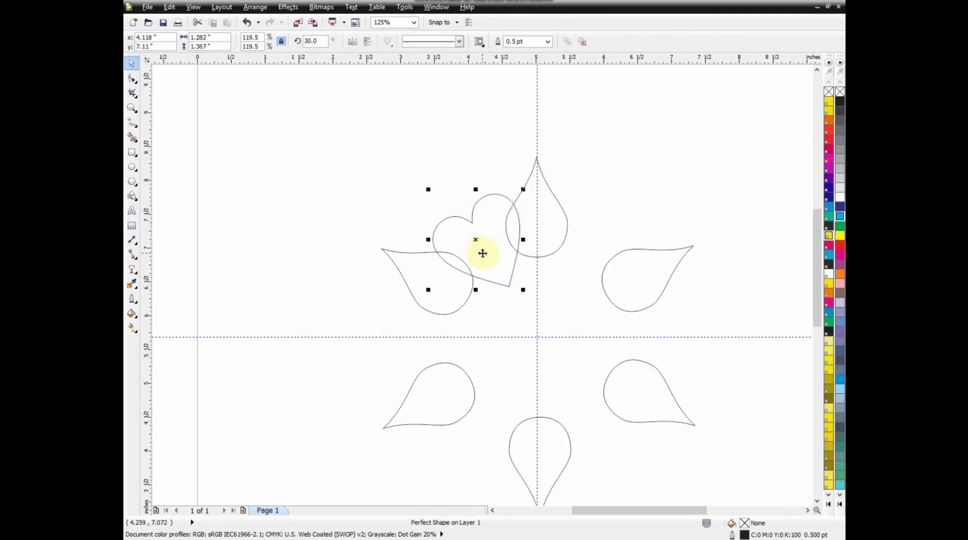
{"action": "left_click_drag", "start_coordinate": [476, 243], "coordinate": [475, 242]}
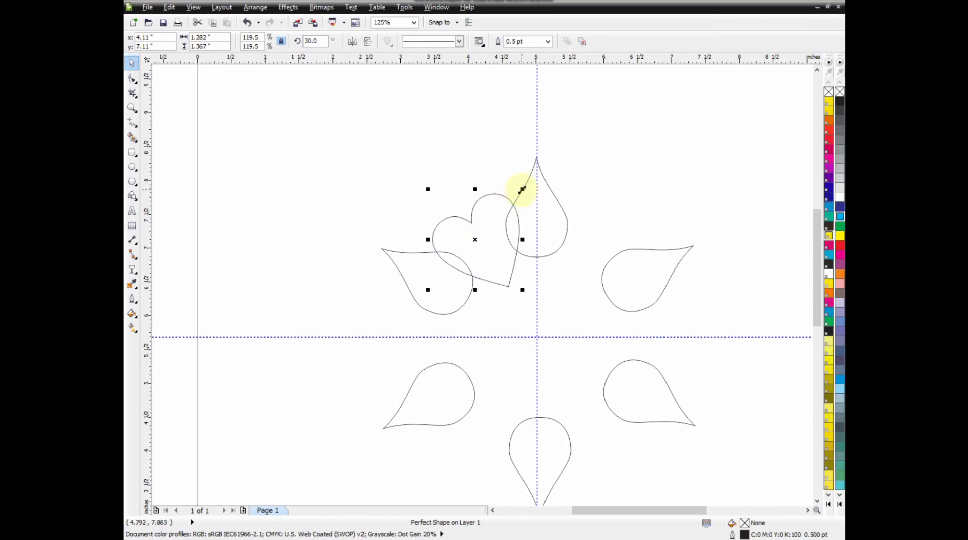
Set the heart's rotation centre at the guideline intersection and repeat 60° rotated copies to make six hearts.
{"action": "mouse_move", "coordinate": [506, 209]}
{"action": "left_mouse_down"}
{"action": "mouse_move", "coordinate": [479, 247]}
{"action": "mouse_move", "coordinate": [538, 337]}
{"action": "left_mouse_up"}
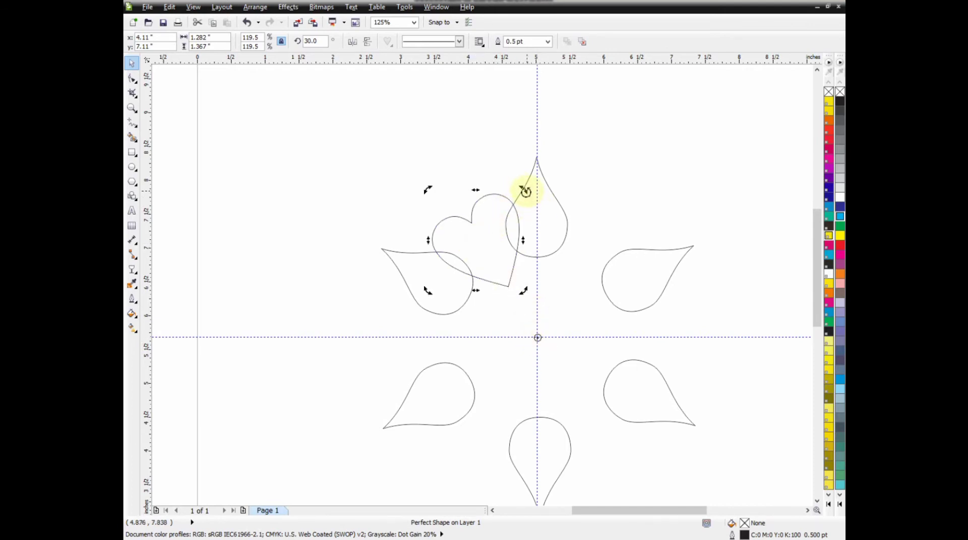
{"action": "left_click_drag", "start_coordinate": [524, 191], "coordinate": [648, 268]}
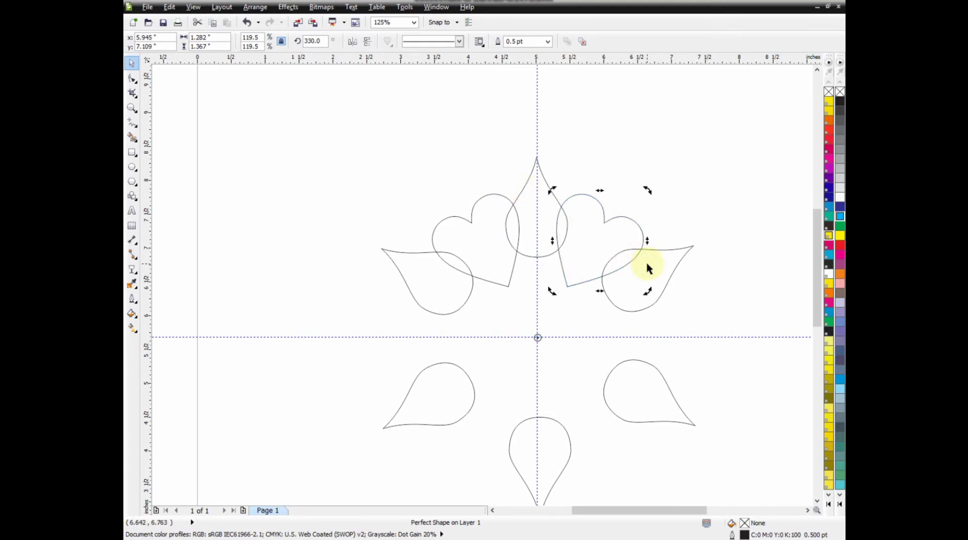
{"action": "key", "text": "ctrl+r"}
{"action": "key", "text": "ctrl+r"}
{"action": "key", "text": "ctrl+r"}
{"action": "key", "text": "ctrl+r"}
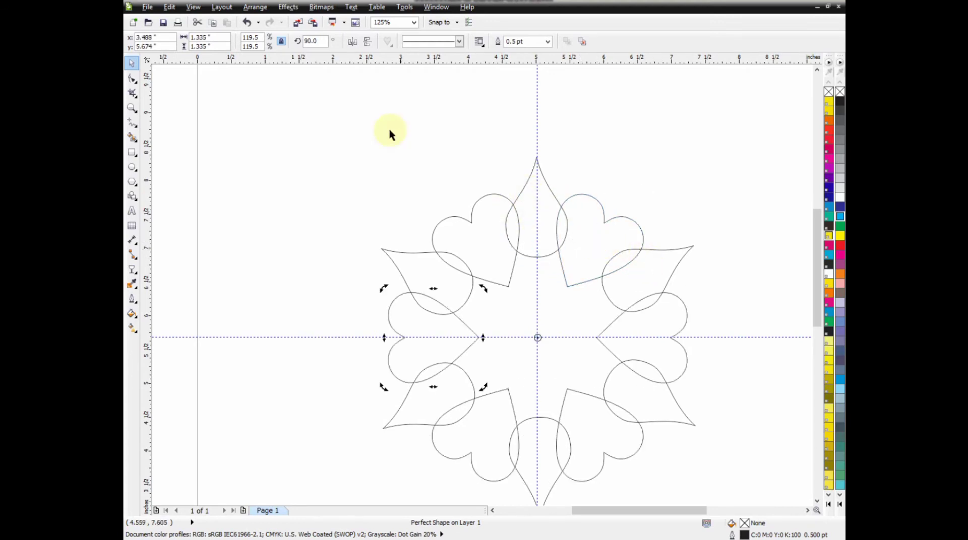
Delete the vertical and horizontal guidelines.
{"action": "left_click", "coordinate": [390, 131]}
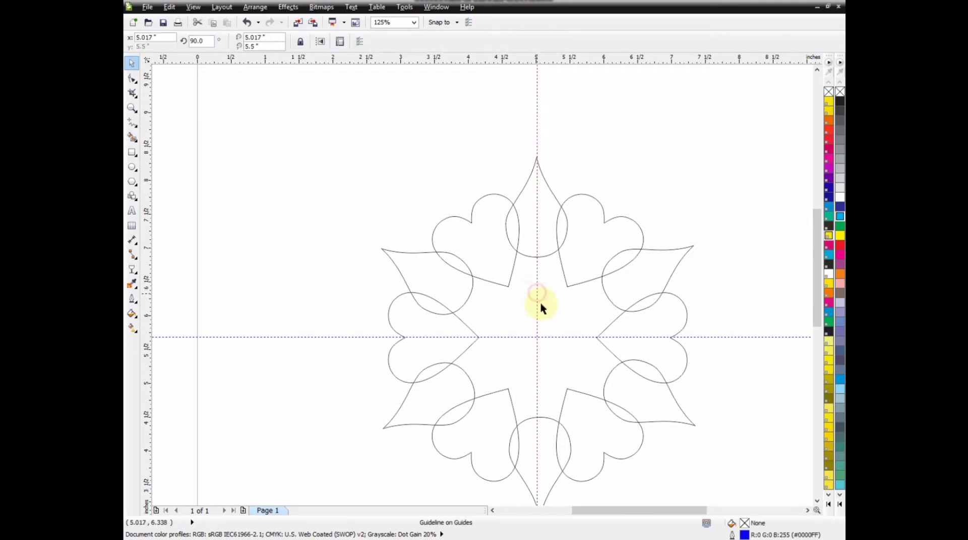
{"action": "left_click", "coordinate": [552, 335]}
{"action": "scroll", "coordinate": [504, 233], "scroll_direction": "down", "scroll_amount": 1}
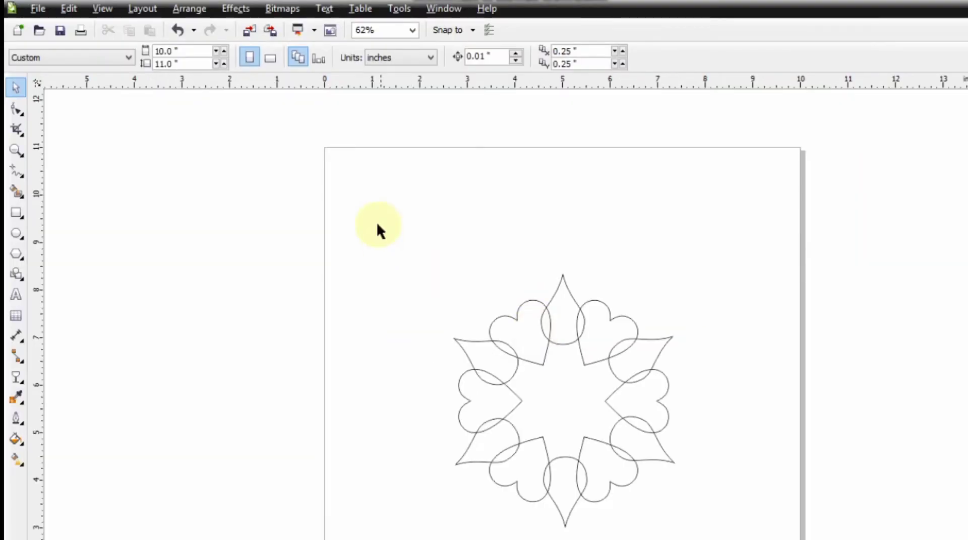
Weld all the teardrops and hearts into a single curve.
{"action": "left_click_drag", "start_coordinate": [394, 165], "coordinate": [665, 390]}
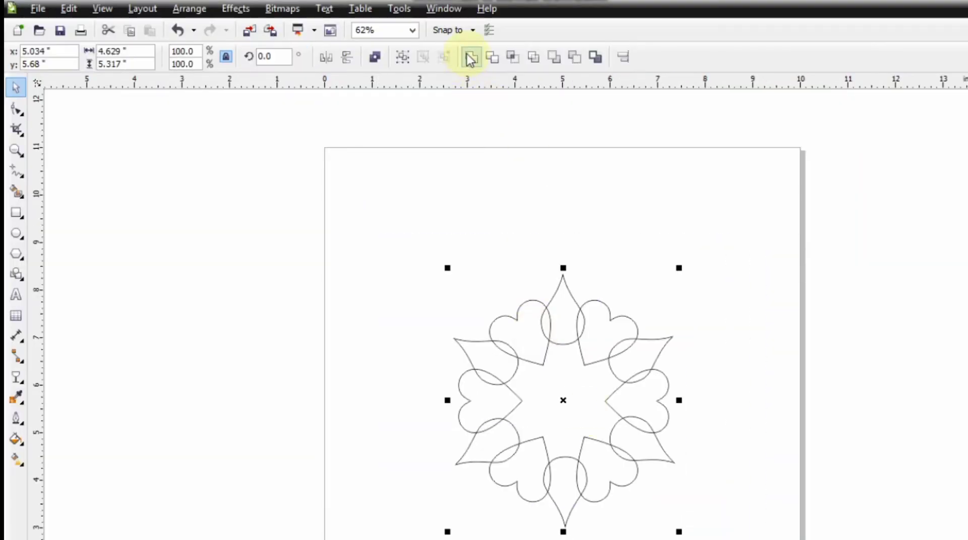
{"action": "left_click", "coordinate": [470, 58]}
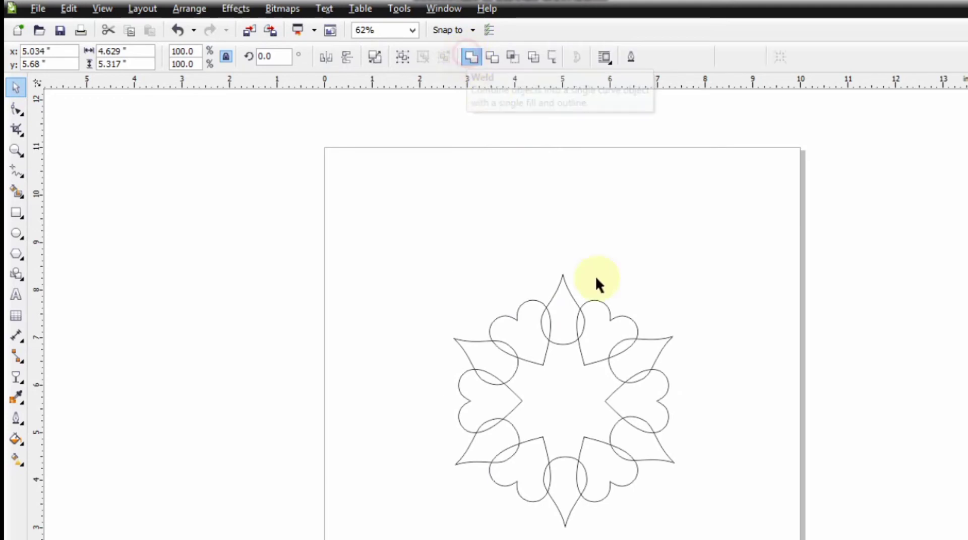
{"action": "left_click", "coordinate": [621, 216]}
{"action": "left_click", "coordinate": [576, 299]}
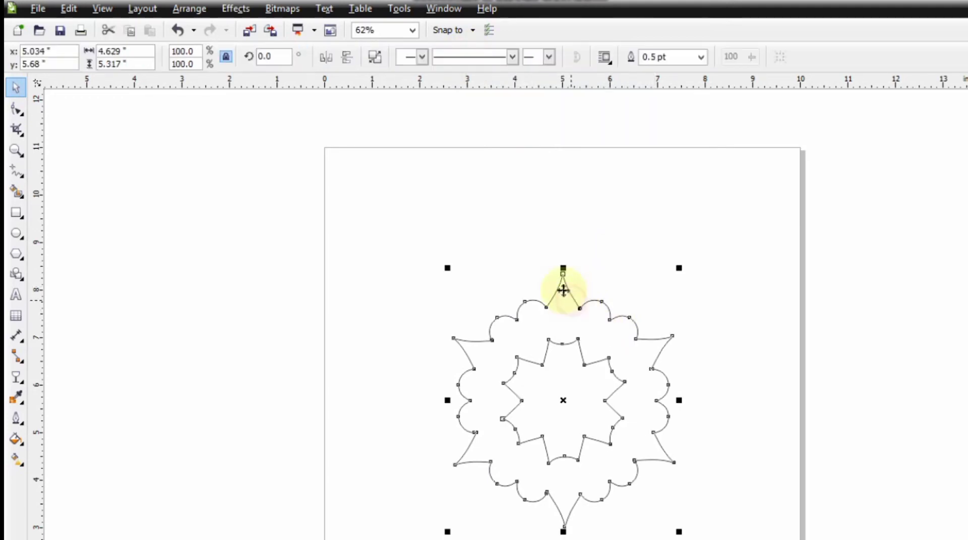
Break the welded curve apart and delete the inner star-shaped outline.
{"action": "left_click", "coordinate": [386, 59]}
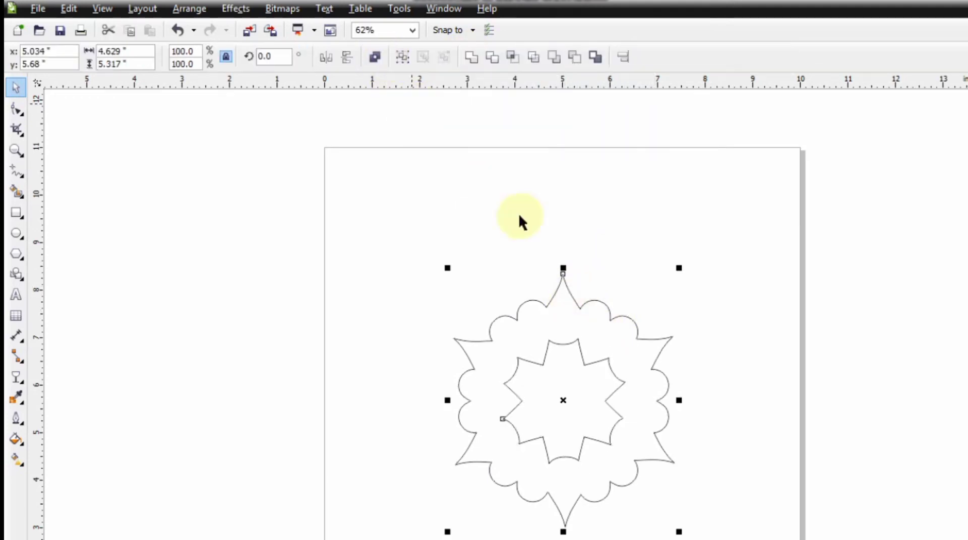
{"action": "left_click", "coordinate": [536, 296]}
{"action": "left_click", "coordinate": [554, 348]}
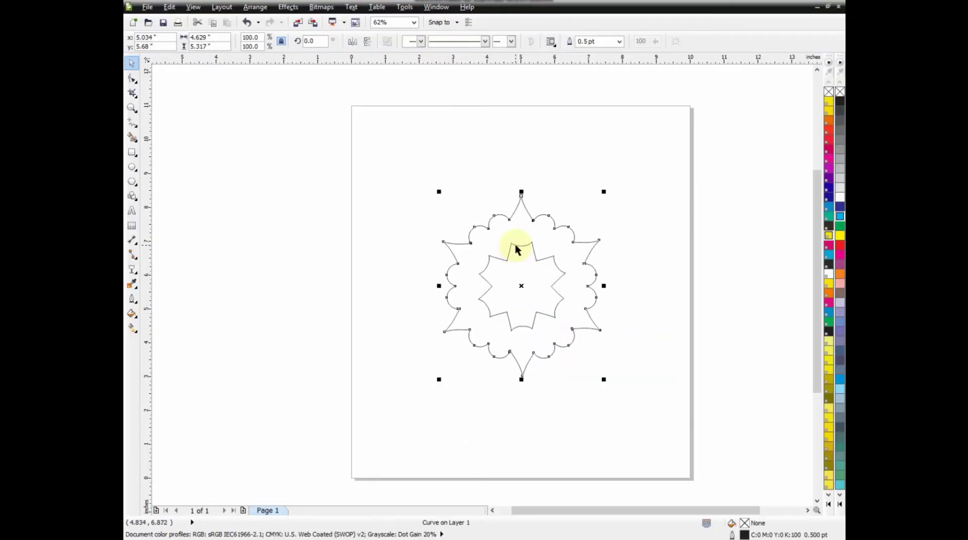
{"action": "left_click", "coordinate": [516, 249]}
{"action": "key", "text": "Delete"}
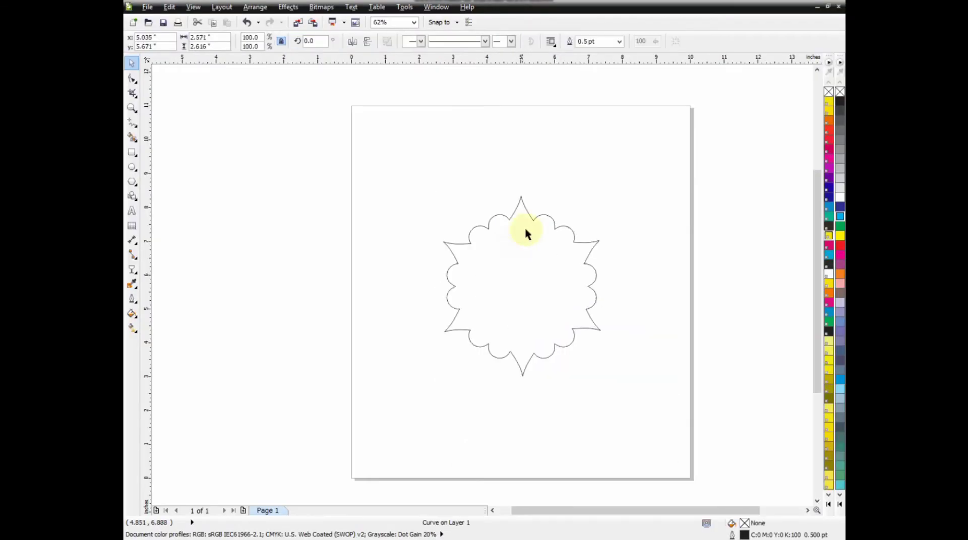
Create a concentric copy of the outer outline scaled down to about 85.7%.
{"action": "left_click", "coordinate": [529, 217]}
{"action": "left_click_drag", "start_coordinate": [604, 191], "coordinate": [594, 199]}
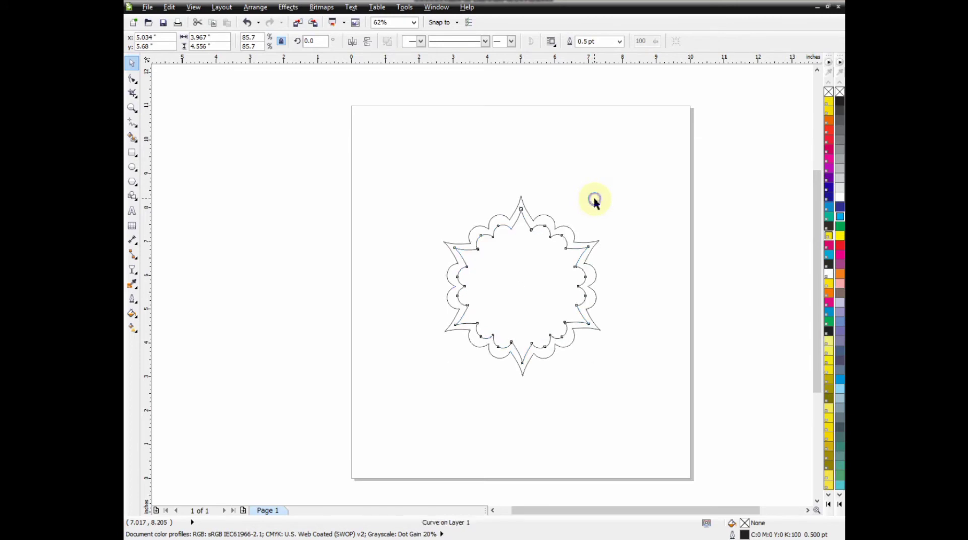
Simplify the two outlines to cut the smaller shape out of the larger one, and delete the leftover inner shape.
{"action": "scroll", "coordinate": [524, 264], "scroll_direction": "up", "scroll_amount": 2}
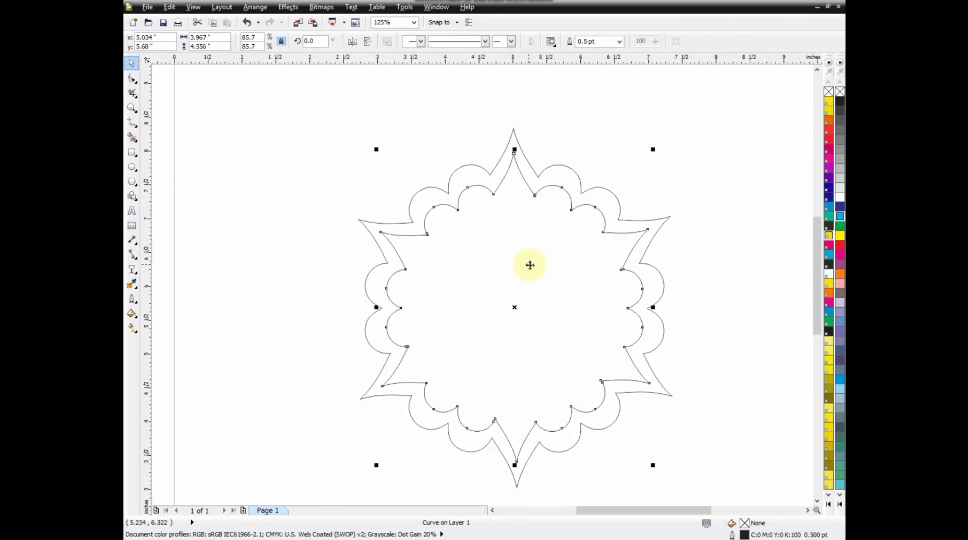
{"action": "left_click", "coordinate": [567, 169], "text": "shift"}
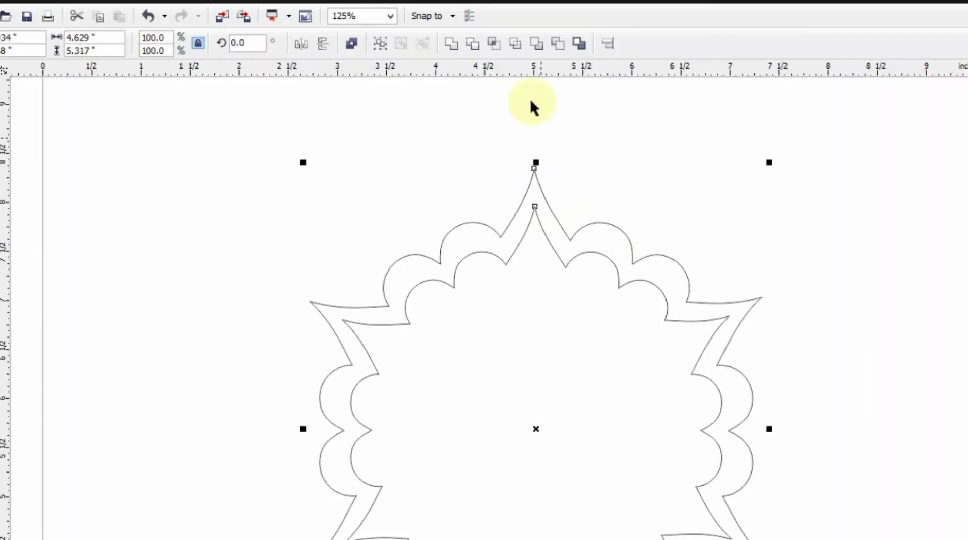
{"action": "left_click", "coordinate": [515, 44]}
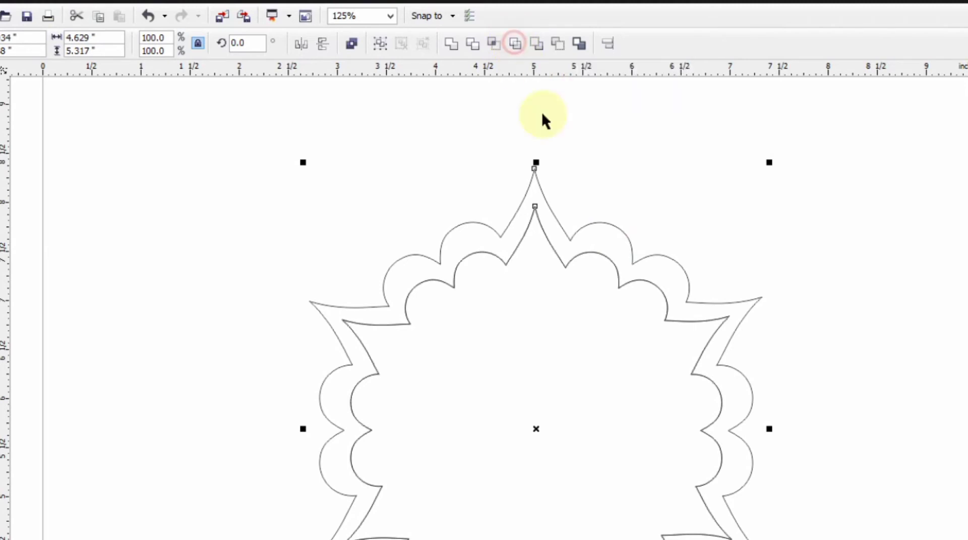
{"action": "left_click", "coordinate": [546, 237]}
{"action": "key", "text": "Escape"}
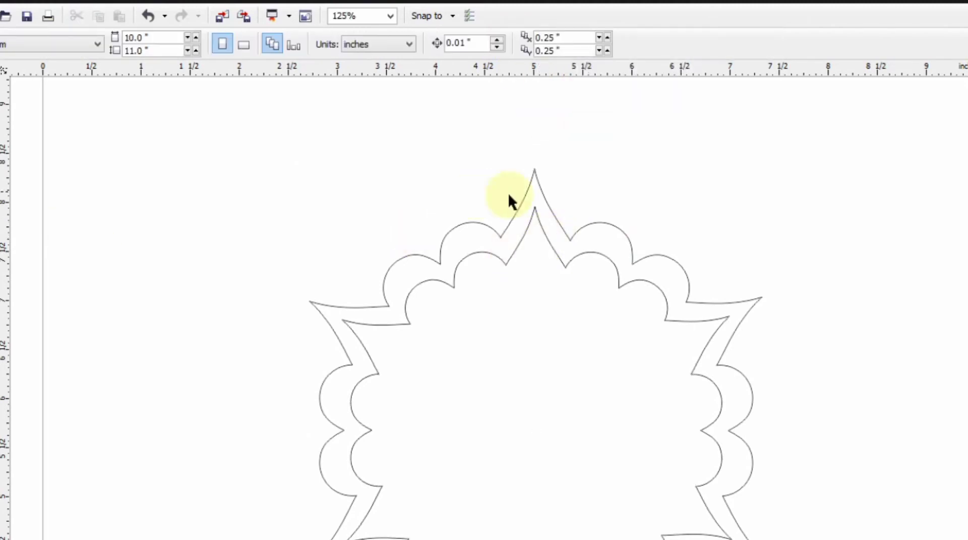
Fill the ring-shaped frame with Cyan and remove its outline.
{"action": "left_click", "coordinate": [552, 239]}
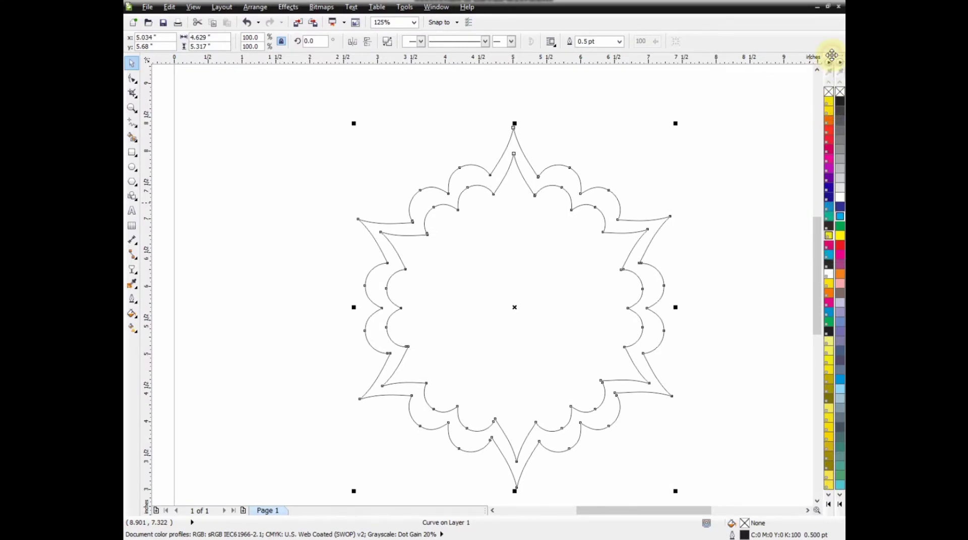
{"action": "left_click", "coordinate": [840, 218]}
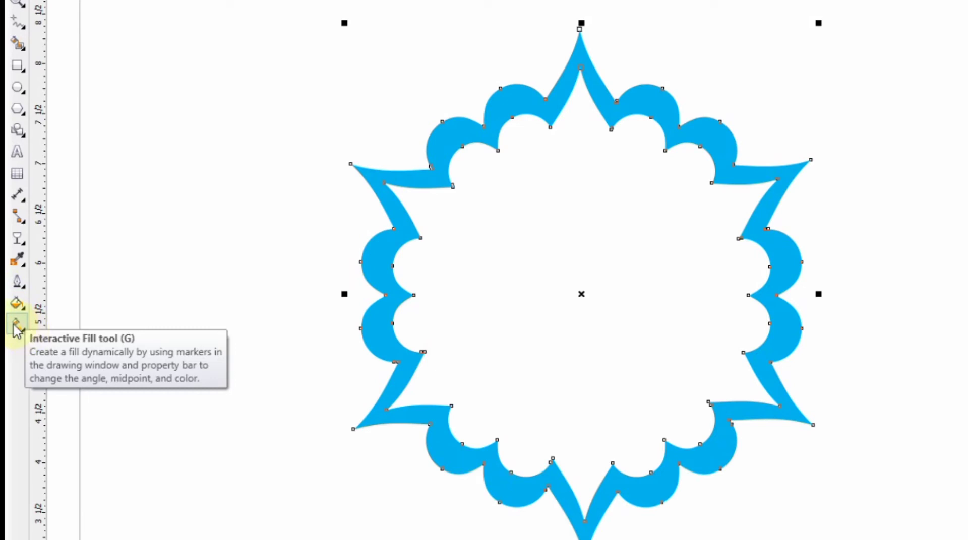
Apply a diagonal linear fountain fill to the frame, from cyan at its upper-left edge to dark blue beyond its lower-right edge.
{"action": "left_click", "coordinate": [16, 331]}
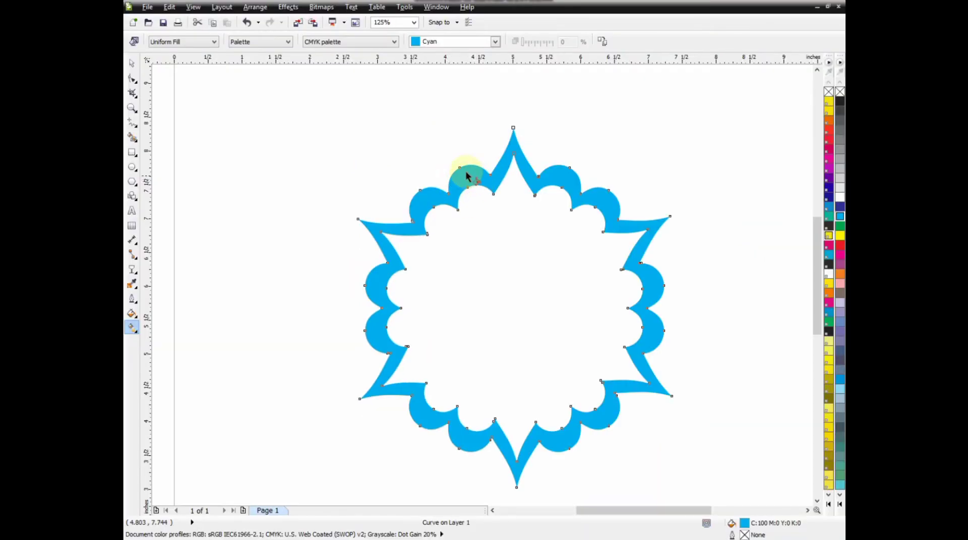
{"action": "left_click_drag", "start_coordinate": [510, 93], "coordinate": [633, 368]}
{"action": "left_click_drag", "start_coordinate": [571, 406], "coordinate": [593, 454]}
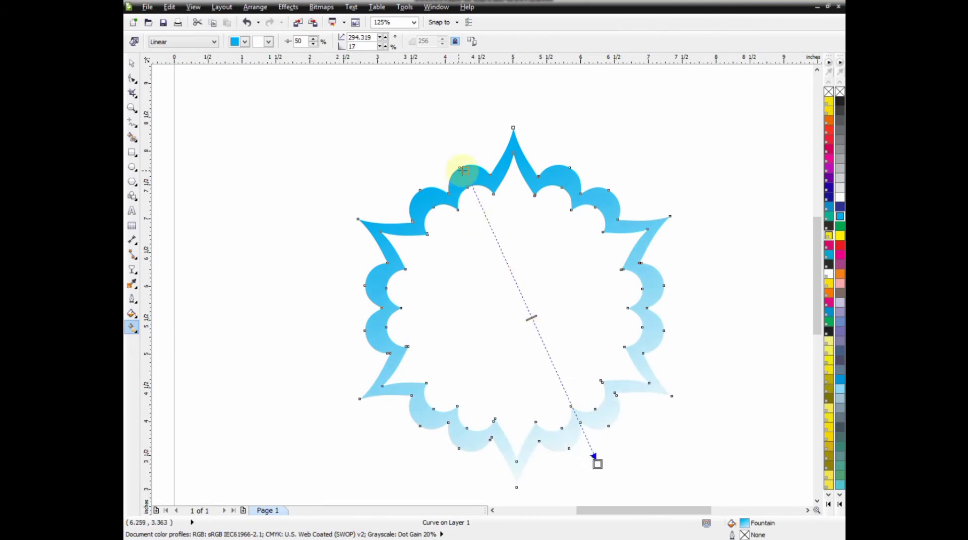
{"action": "left_click_drag", "start_coordinate": [463, 171], "coordinate": [419, 117]}
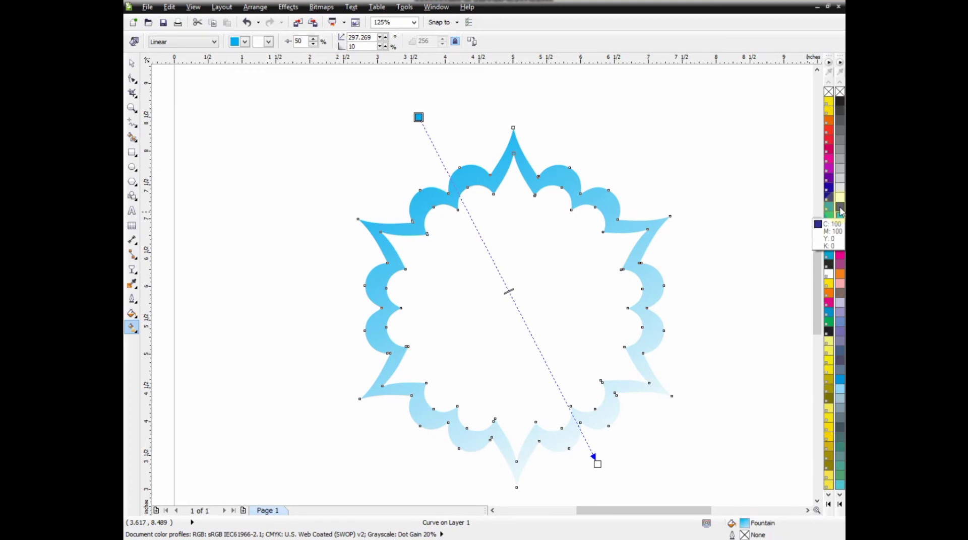
{"action": "left_click_drag", "start_coordinate": [841, 211], "coordinate": [633, 467]}
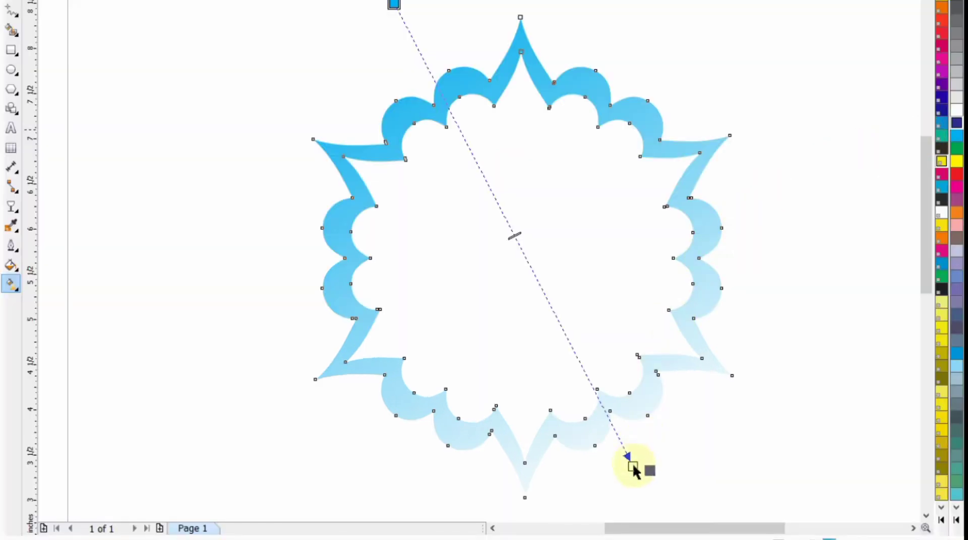
{"action": "left_click_drag", "start_coordinate": [941, 188], "coordinate": [422, 79]}
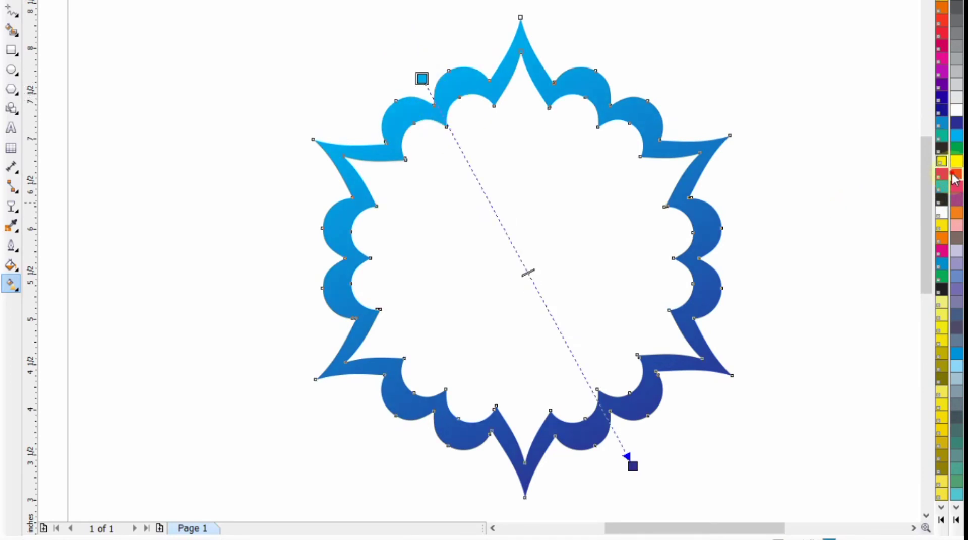
Add red, magenta, yellow and green colour stops at spaced points along the frame's linear fill.
{"action": "left_click_drag", "start_coordinate": [954, 179], "coordinate": [591, 390]}
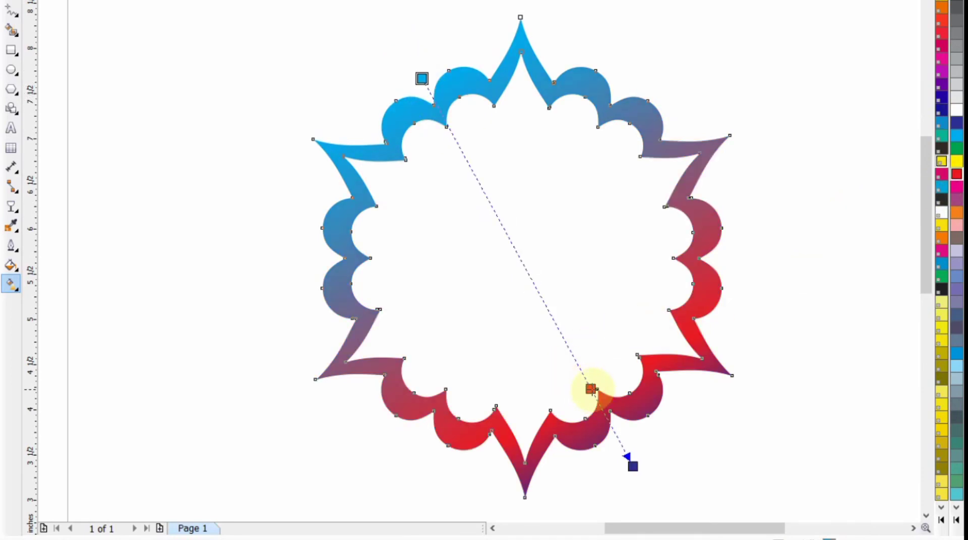
{"action": "left_click_drag", "start_coordinate": [956, 187], "coordinate": [649, 292]}
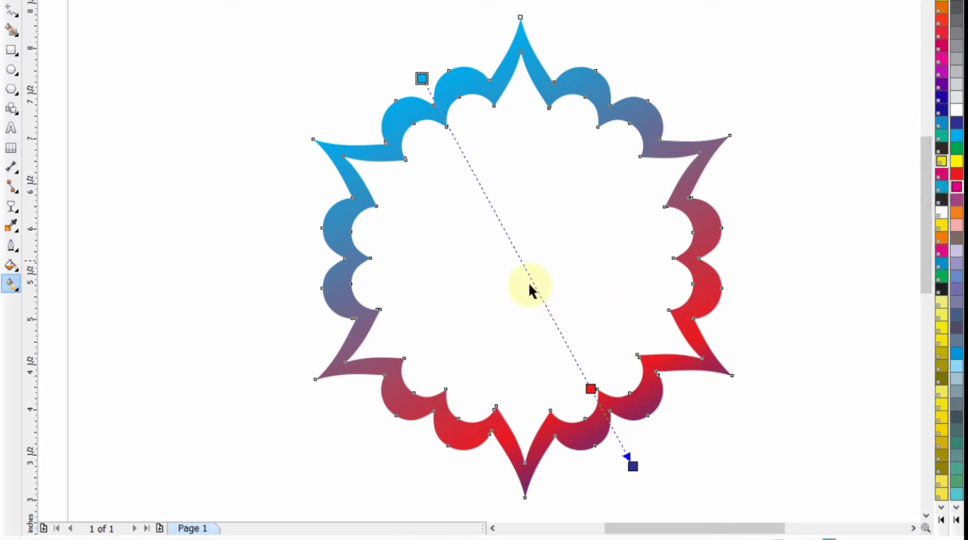
{"action": "left_click_drag", "start_coordinate": [529, 277], "coordinate": [526, 270]}
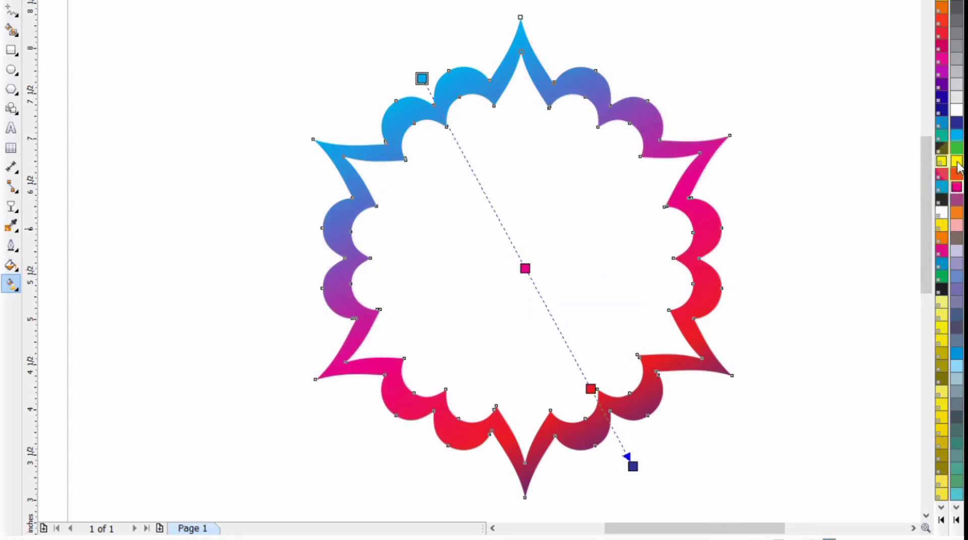
{"action": "left_click_drag", "start_coordinate": [956, 161], "coordinate": [474, 175]}
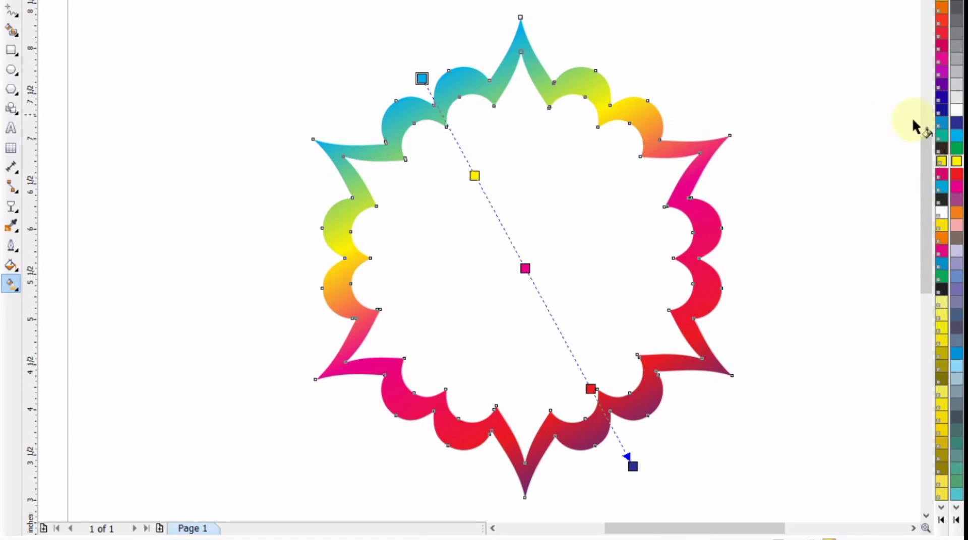
{"action": "left_click_drag", "start_coordinate": [956, 150], "coordinate": [497, 218]}
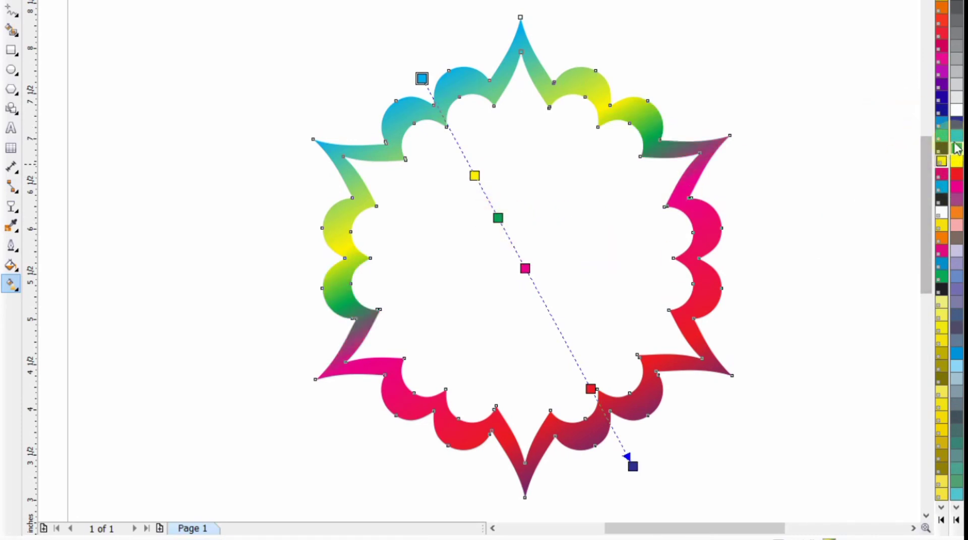
Add dark blue, orange and purple colour stops to the frame's gradient, and shift the green and magenta stops along the line.
{"action": "left_click_drag", "start_coordinate": [941, 97], "coordinate": [535, 288]}
{"action": "left_click_drag", "start_coordinate": [956, 212], "coordinate": [554, 323]}
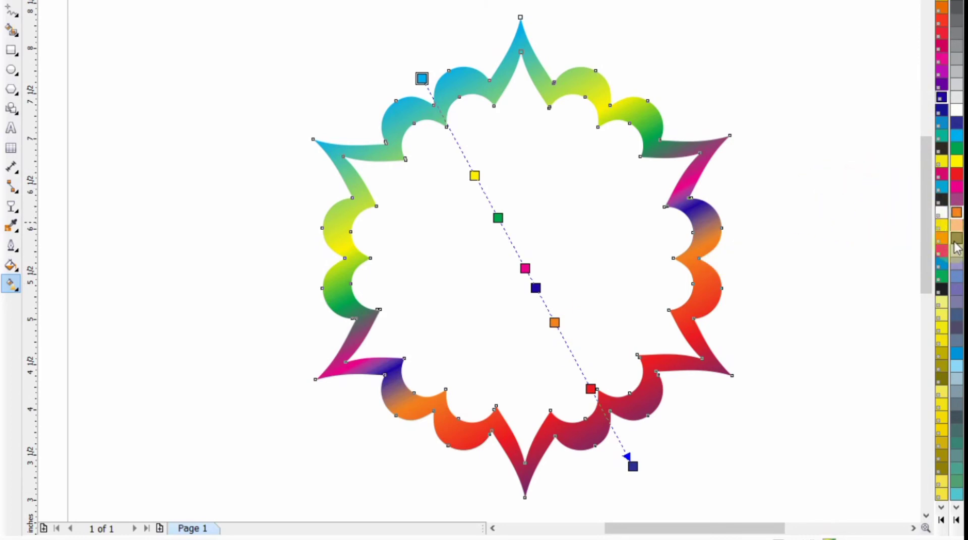
{"action": "left_click_drag", "start_coordinate": [941, 84], "coordinate": [460, 149]}
{"action": "left_click_drag", "start_coordinate": [485, 201], "coordinate": [462, 155]}
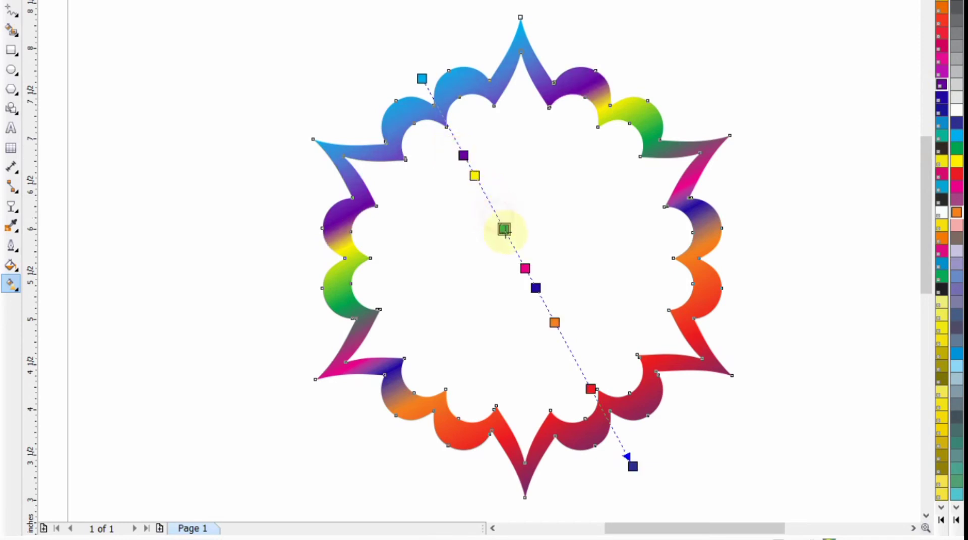
{"action": "left_click_drag", "start_coordinate": [504, 230], "coordinate": [521, 260]}
{"action": "left_click", "coordinate": [525, 270]}
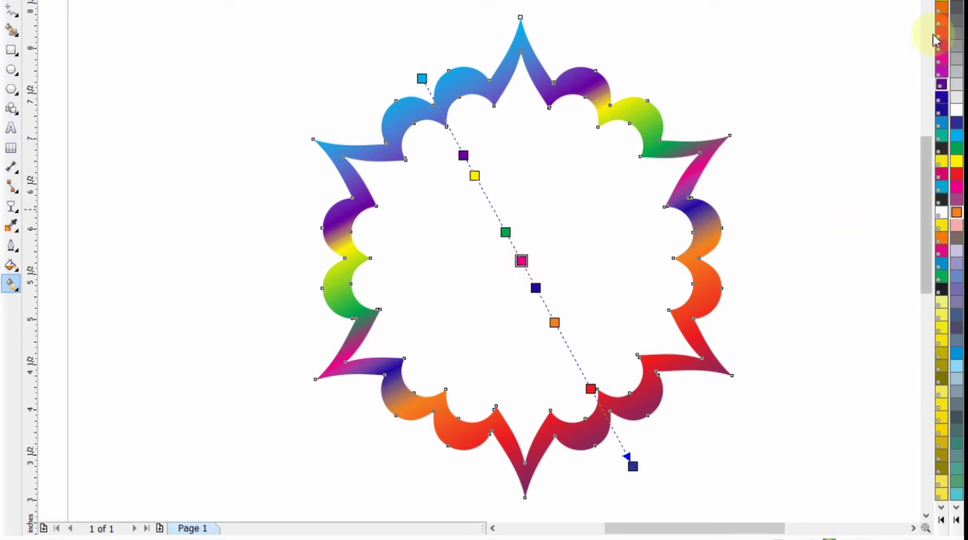
Add teal and cyan colour stops between the gradient's start and the purple stop, and deselect the frame.
{"action": "left_click_drag", "start_coordinate": [945, 115], "coordinate": [431, 96]}
{"action": "left_click_drag", "start_coordinate": [940, 137], "coordinate": [450, 130]}
{"action": "left_click", "coordinate": [274, 10]}
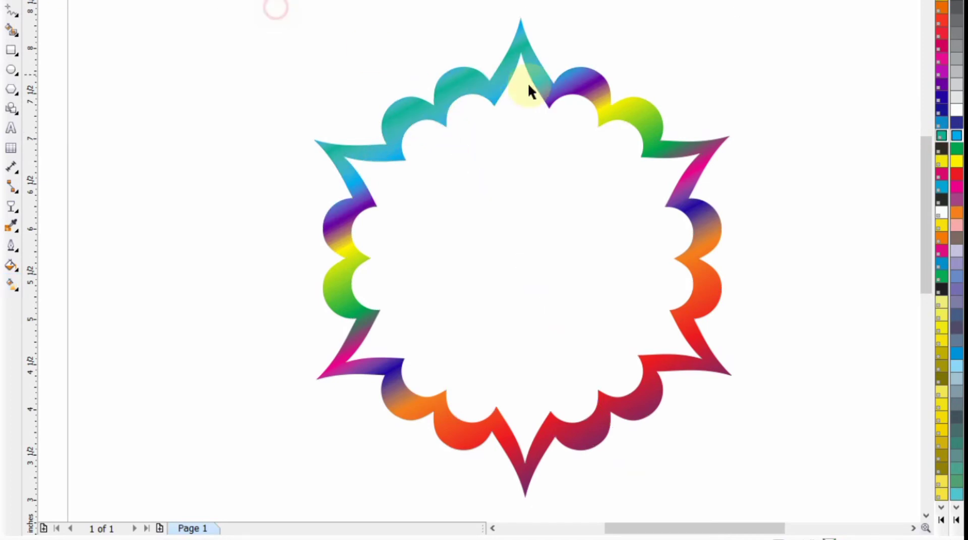
Create two progressively smaller concentric copies of the gradient frame inside it.
{"action": "key", "text": "space"}
{"action": "left_click", "coordinate": [562, 87]}
{"action": "left_click_drag", "start_coordinate": [735, 12], "coordinate": [678, 51]}
{"action": "right_click", "coordinate": [678, 50]}
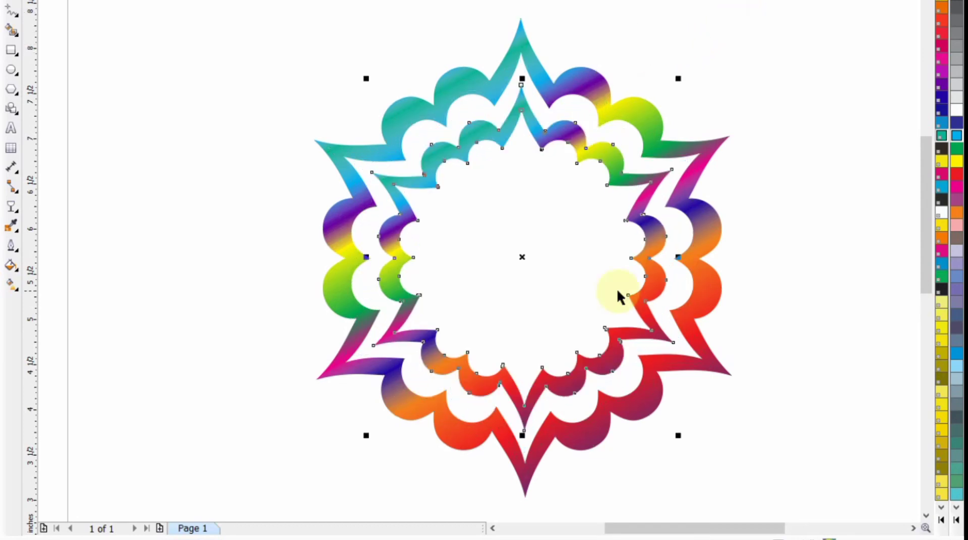
{"action": "left_click_drag", "start_coordinate": [680, 79], "coordinate": [672, 82]}
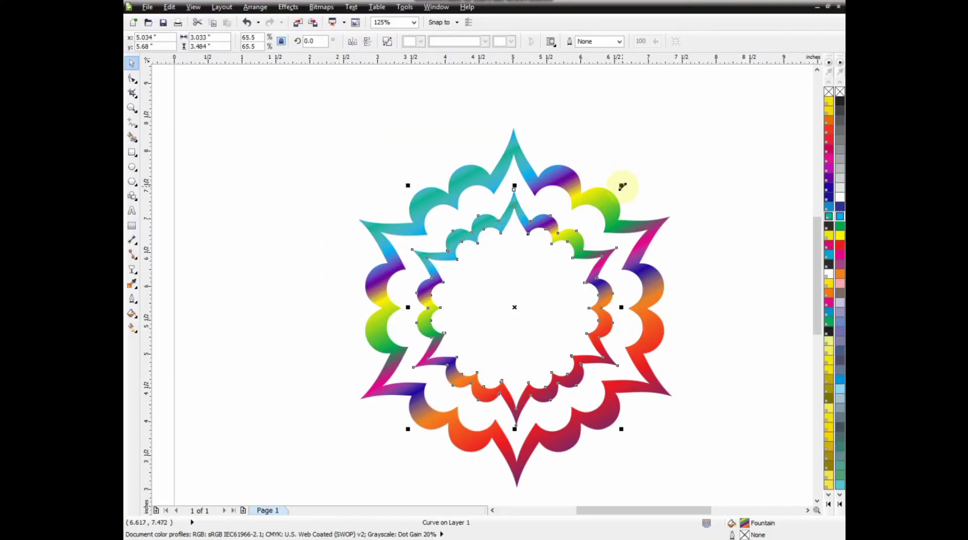
{"action": "left_click_drag", "start_coordinate": [622, 186], "coordinate": [561, 254]}
{"action": "left_click", "coordinate": [590, 135]}
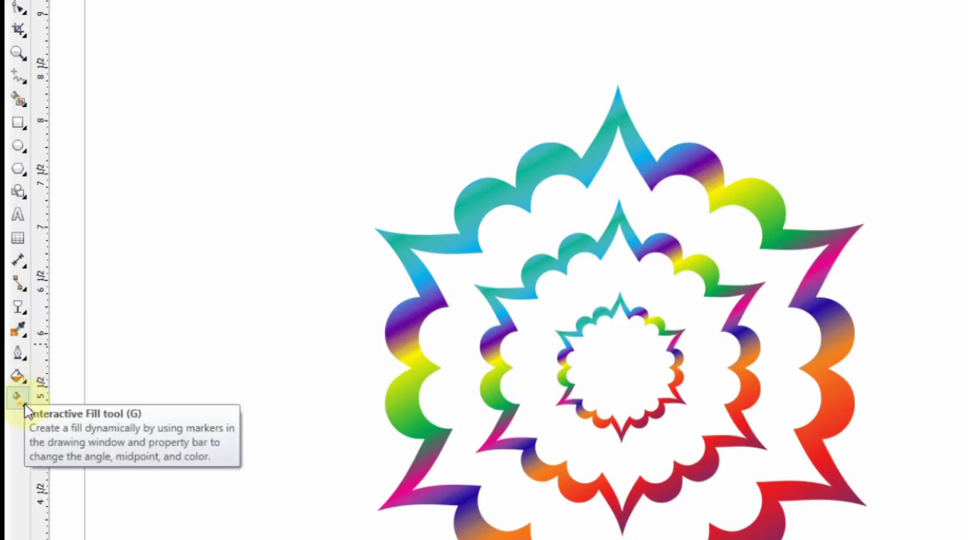
Use Smart Fill to create blue-grey shapes in the two gaps between the frames and in the centre.
{"action": "left_click", "coordinate": [19, 378]}
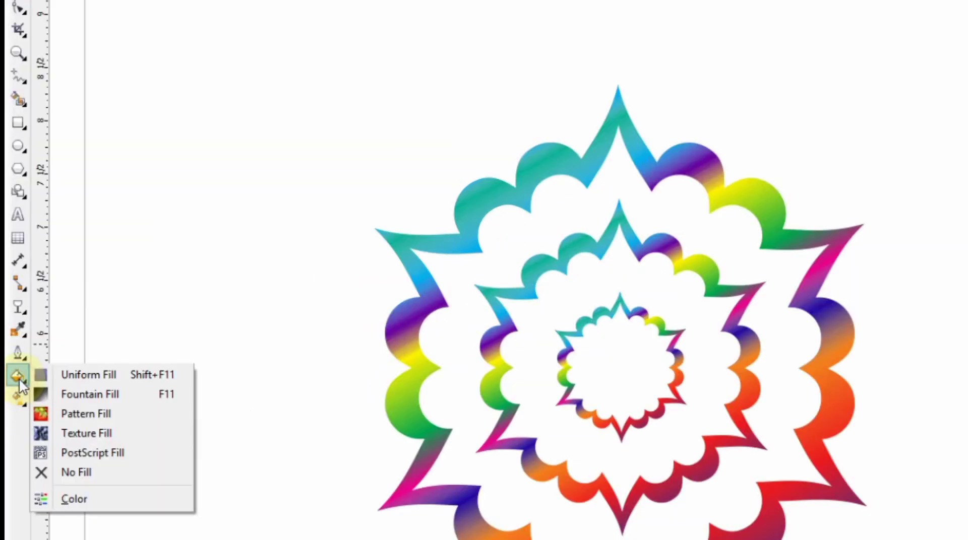
{"action": "left_click", "coordinate": [22, 398]}
{"action": "left_click", "coordinate": [18, 96]}
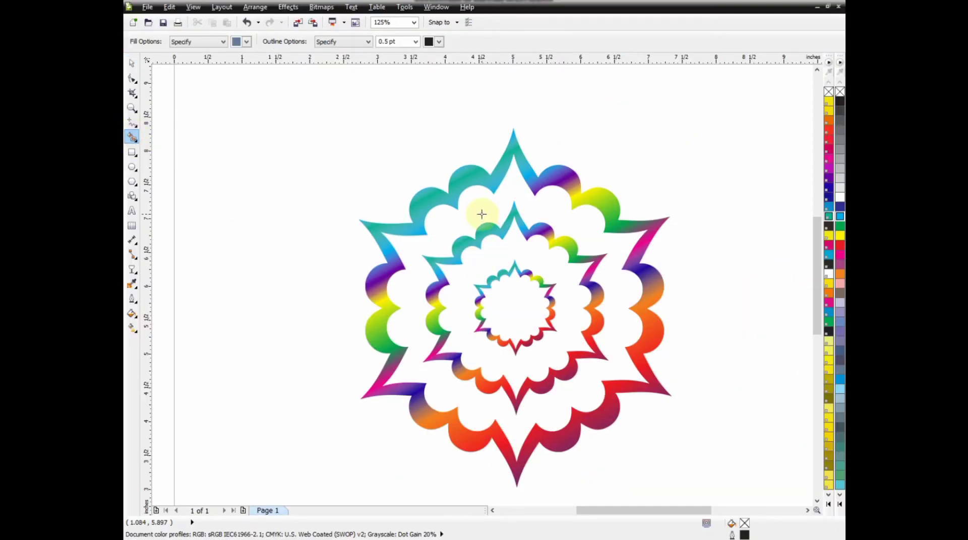
{"action": "left_click", "coordinate": [481, 214]}
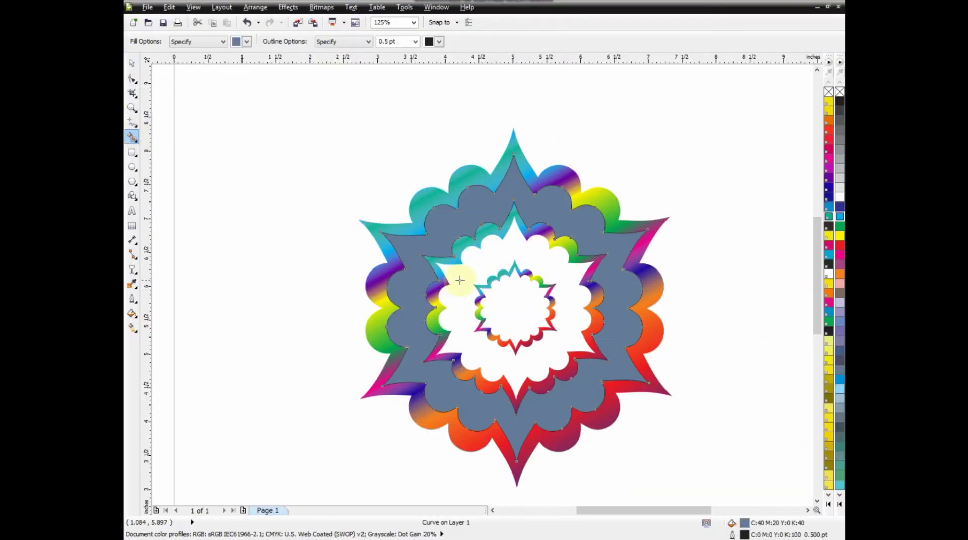
{"action": "left_click", "coordinate": [494, 307]}
{"action": "left_click", "coordinate": [508, 307]}
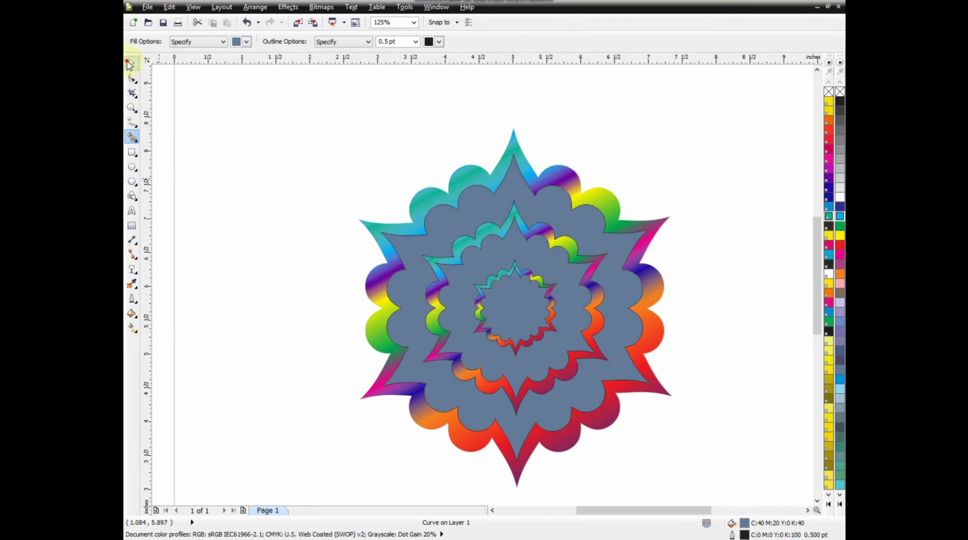
Delete the blue-grey shapes in the centre and between the two smaller frames.
{"action": "left_click", "coordinate": [130, 64]}
{"action": "left_click", "coordinate": [458, 216]}
{"action": "left_click", "coordinate": [525, 305]}
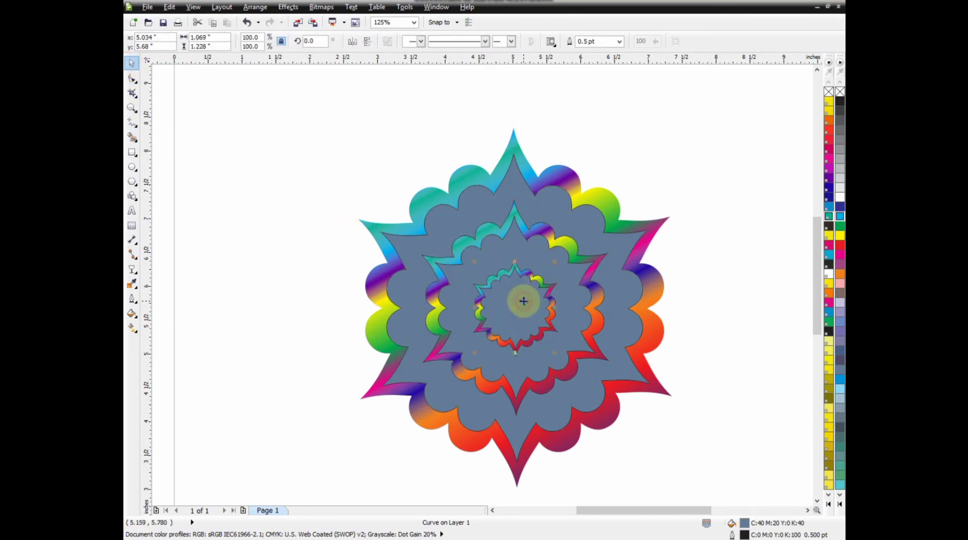
{"action": "key", "text": "Delete"}
{"action": "left_click", "coordinate": [529, 253]}
{"action": "key", "text": "Delete"}
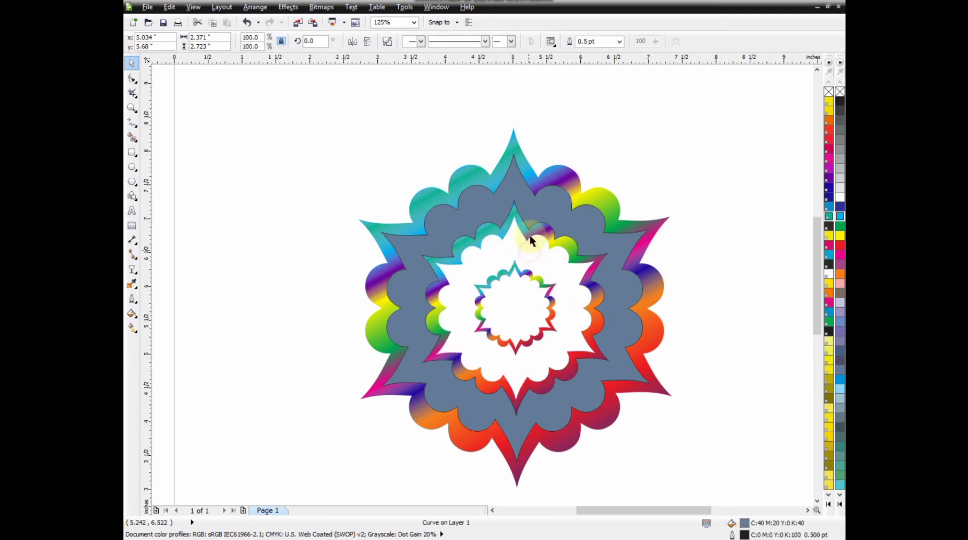
Break the remaining blue-grey ring apart, delete its inner piece, and send the outer piece behind the frames.
{"action": "left_click", "coordinate": [538, 205]}
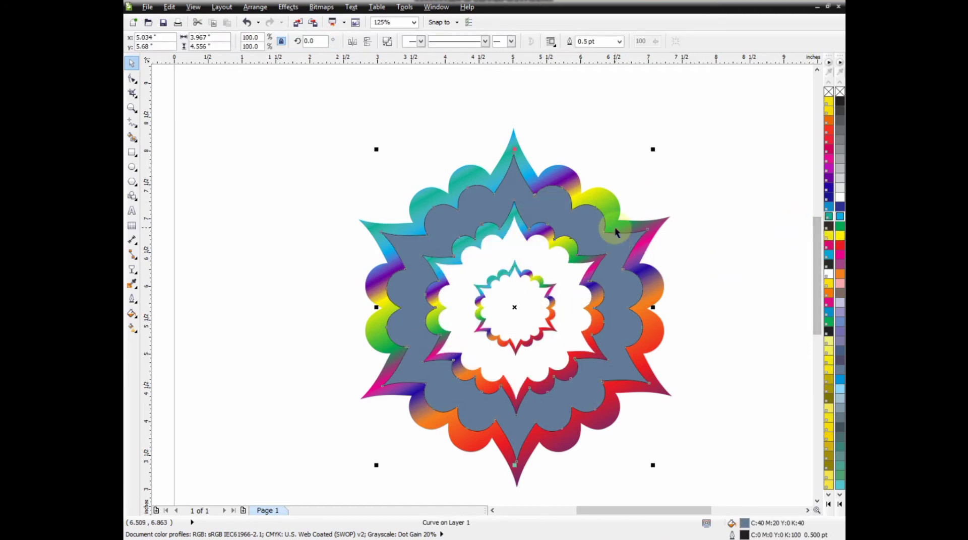
{"action": "left_click", "coordinate": [385, 43]}
{"action": "left_click", "coordinate": [414, 134]}
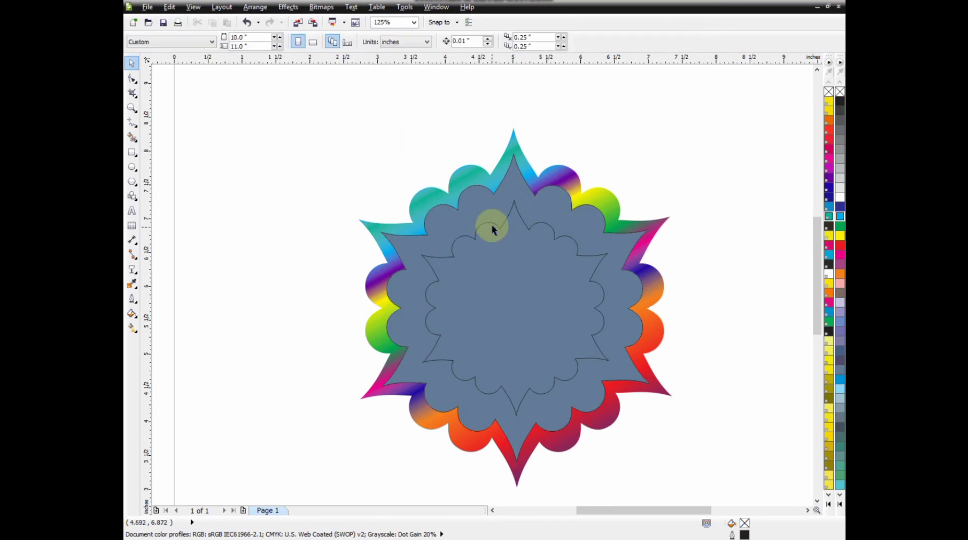
{"action": "left_click", "coordinate": [492, 225]}
{"action": "left_click", "coordinate": [508, 190]}
{"action": "left_click", "coordinate": [508, 183]}
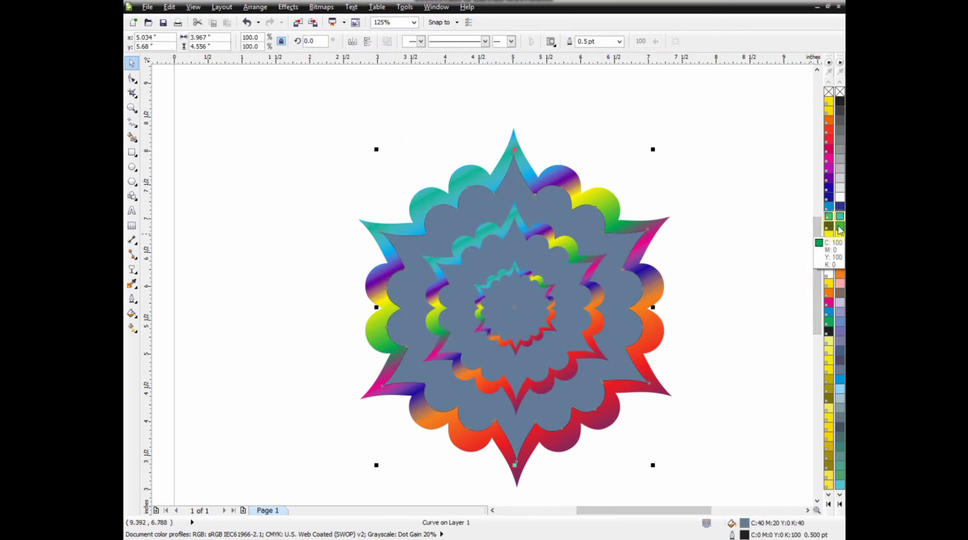
Give the backing shape 40% Black with no outline, and fade it diagonally to white with a linear fountain fill.
{"action": "left_click", "coordinate": [840, 160]}
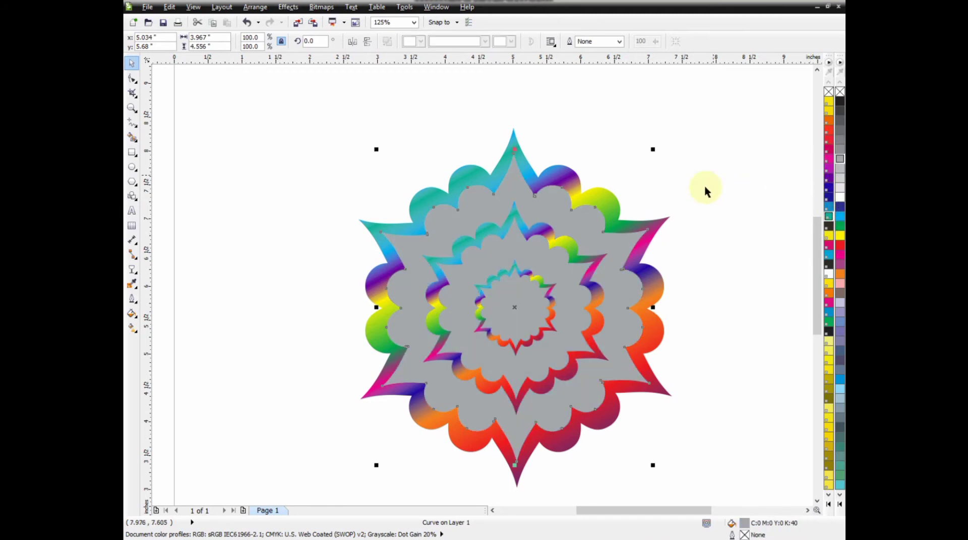
{"action": "left_click", "coordinate": [132, 327]}
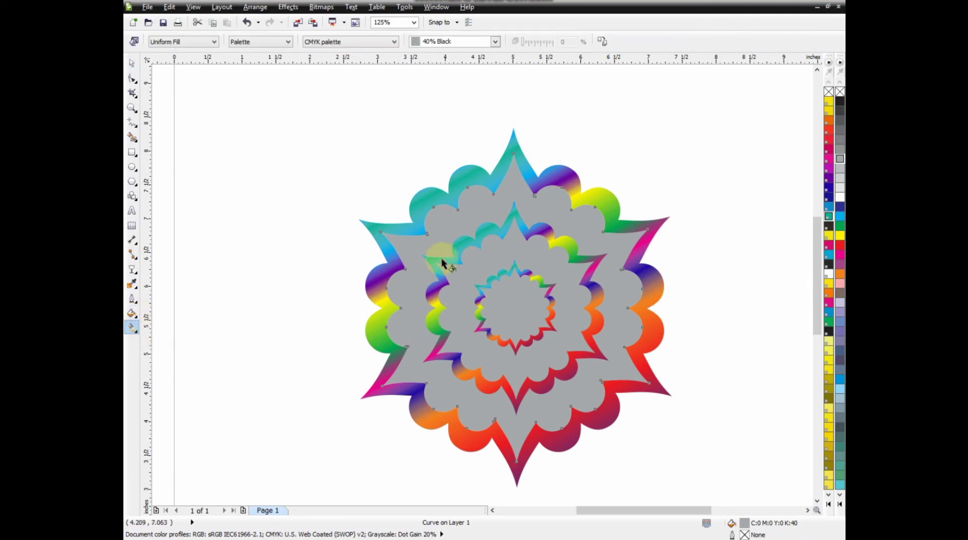
{"action": "left_click_drag", "start_coordinate": [442, 223], "coordinate": [580, 433]}
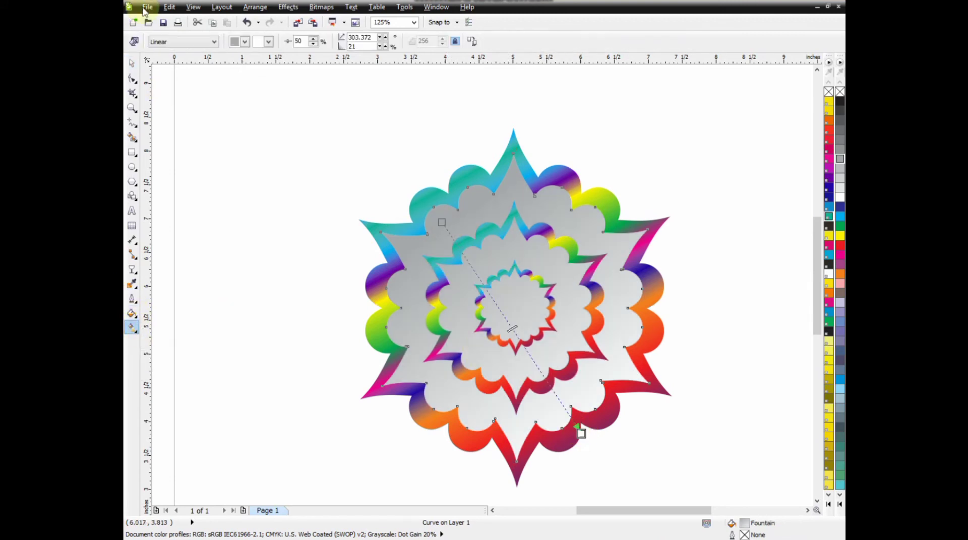
Change the backing shape's fountain fill to Radial and extend its grey edge outward toward the outer frame.
{"action": "left_click", "coordinate": [188, 44]}
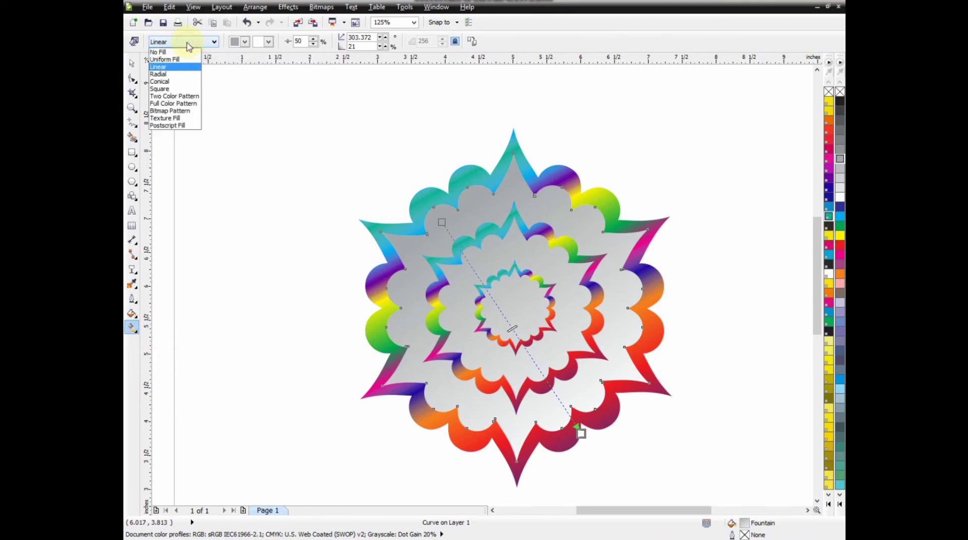
{"action": "left_click", "coordinate": [160, 74]}
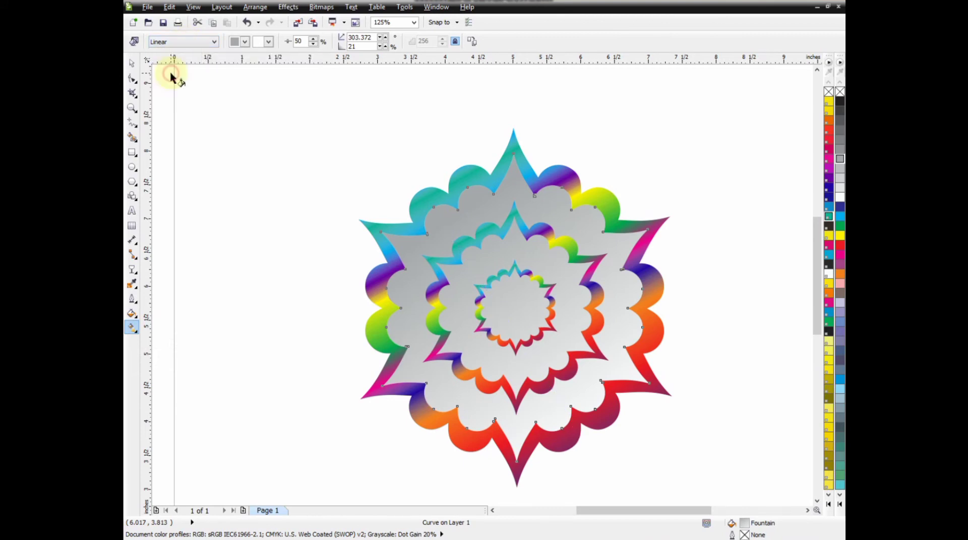
{"action": "left_click", "coordinate": [558, 373]}
{"action": "left_click_drag", "start_coordinate": [560, 373], "coordinate": [593, 422]}
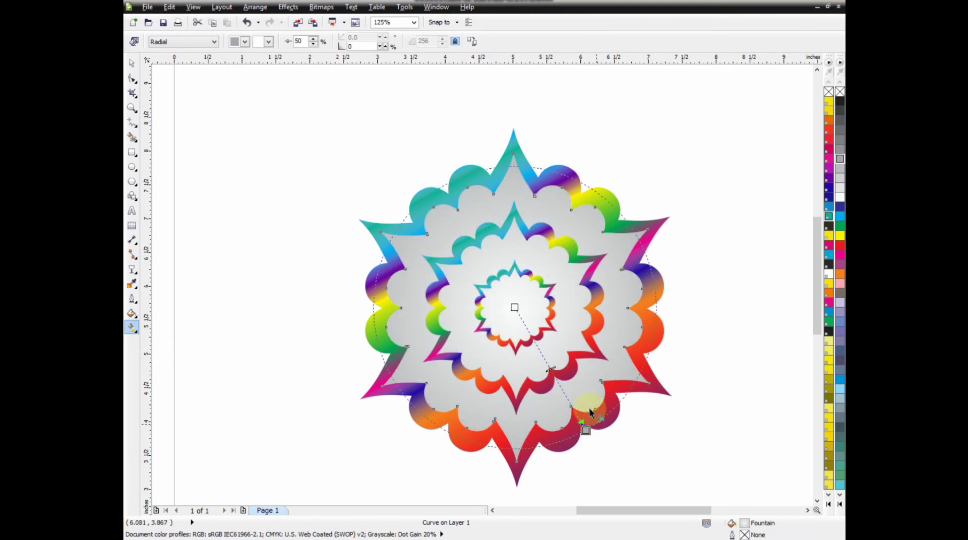
Add a light pink colour stop to the backing shape's radial fill at node position 64%.
{"action": "left_click", "coordinate": [132, 63]}
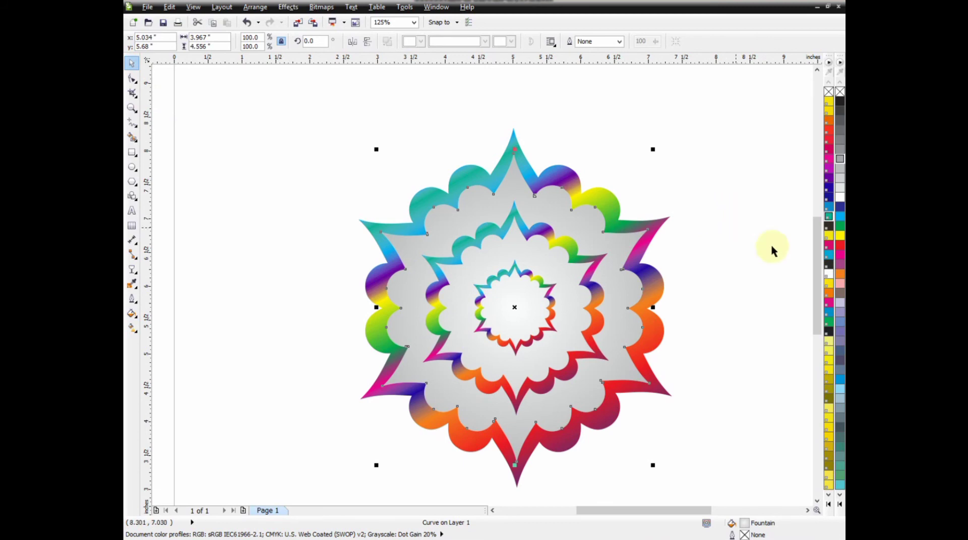
{"action": "left_click", "coordinate": [132, 330]}
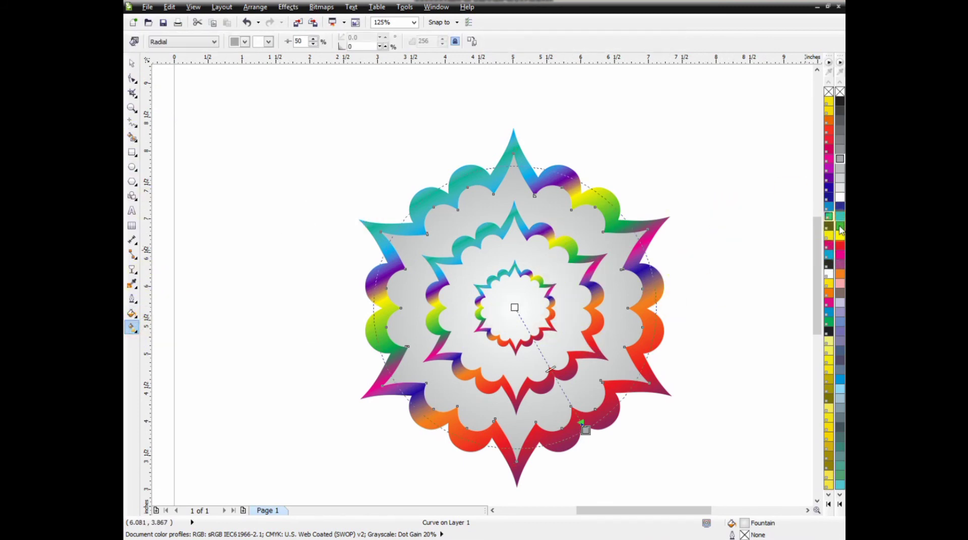
{"action": "left_click", "coordinate": [546, 362]}
{"action": "left_click_drag", "start_coordinate": [546, 361], "coordinate": [541, 352]}
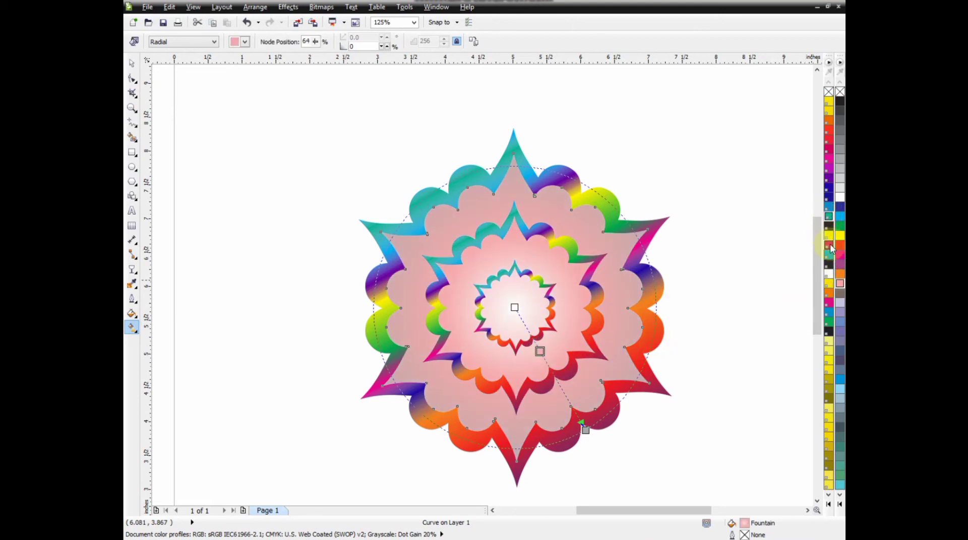
Add a magenta stop outside the pink one and a white stop at node position 35% to the backing shape's radial fill.
{"action": "left_click", "coordinate": [547, 368]}
{"action": "left_click_drag", "start_coordinate": [550, 372], "coordinate": [546, 362]}
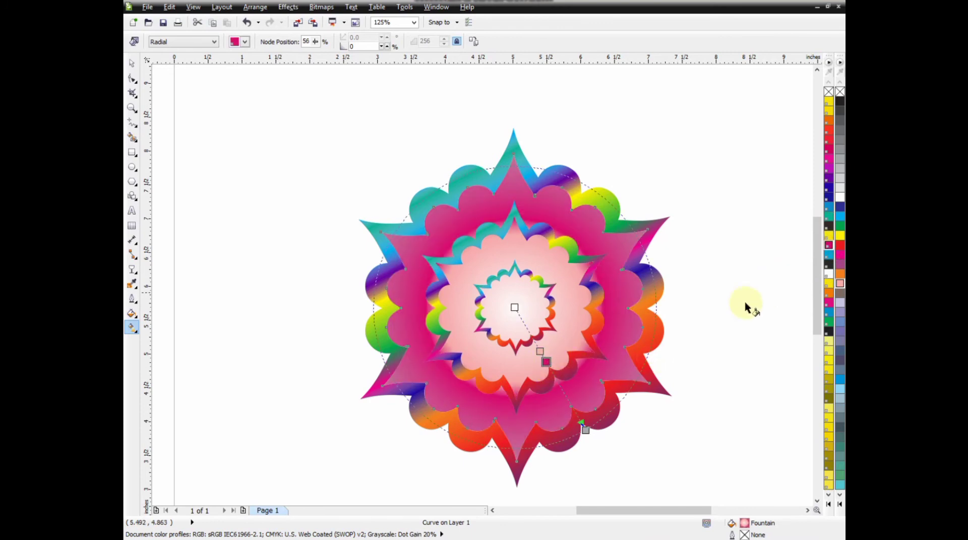
{"action": "left_click_drag", "start_coordinate": [547, 362], "coordinate": [549, 368]}
{"action": "left_click_drag", "start_coordinate": [841, 198], "coordinate": [562, 388]}
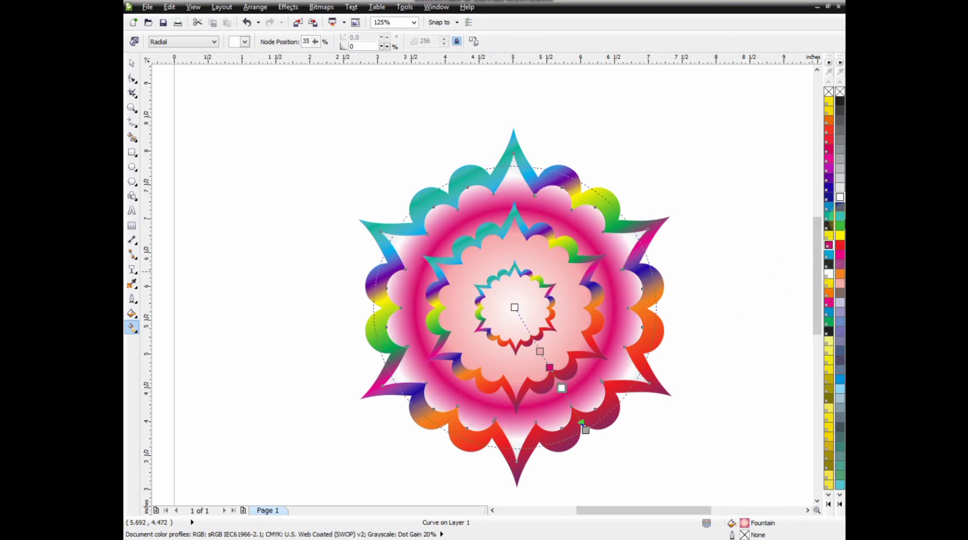
Add a cyan stop at node position 28% to the backing shape's radial fill and shift the pink, magenta and white stops toward the centre.
{"action": "left_click_drag", "start_coordinate": [840, 216], "coordinate": [544, 357]}
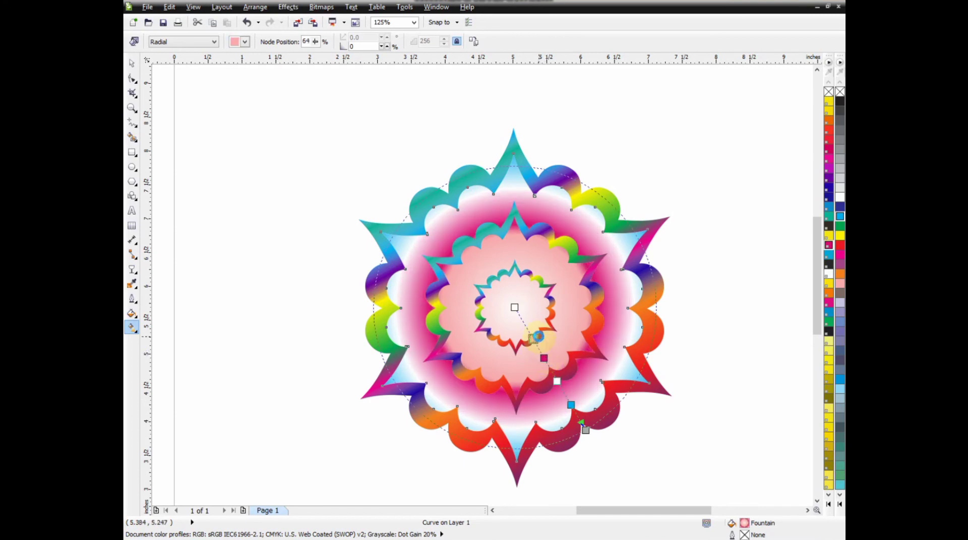
{"action": "double_click", "coordinate": [534, 339]}
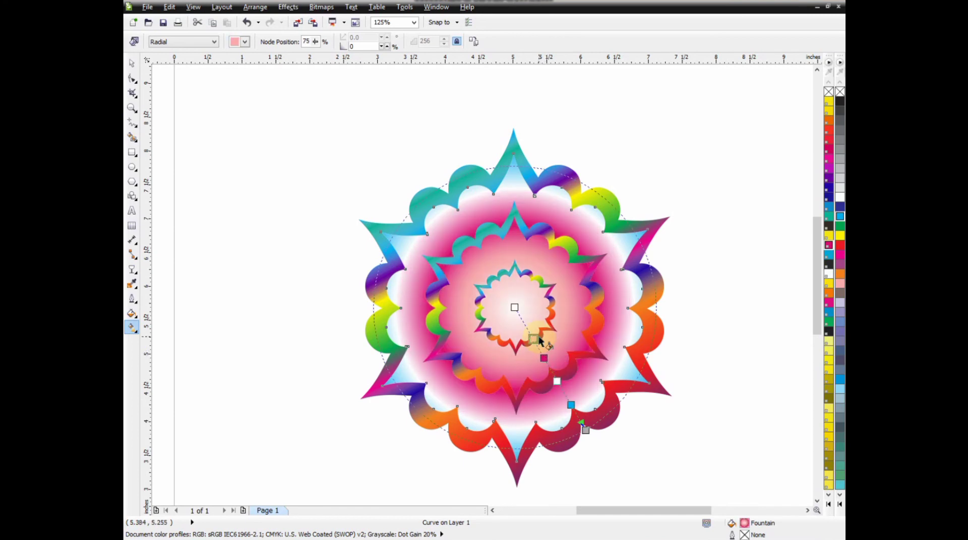
{"action": "double_click", "coordinate": [552, 372]}
{"action": "left_click_drag", "start_coordinate": [553, 375], "coordinate": [565, 396]}
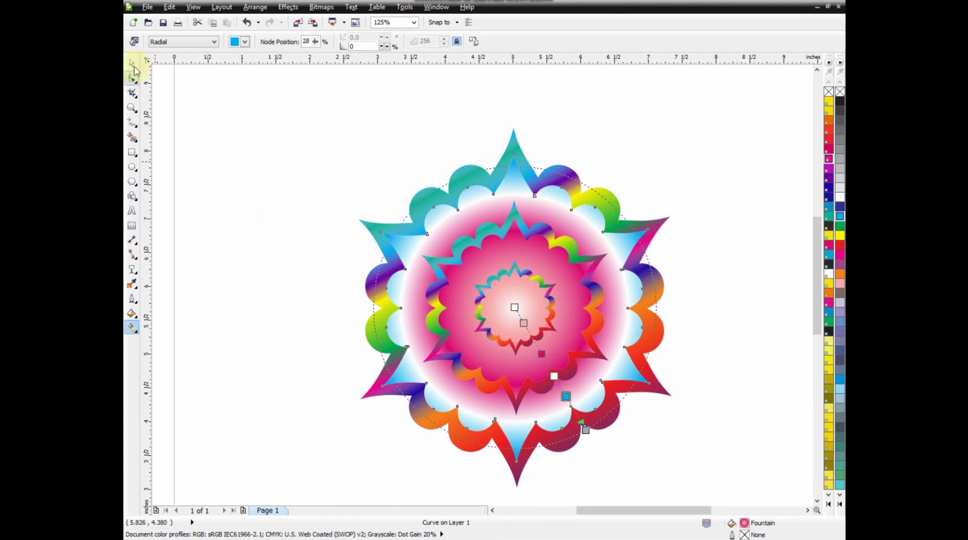
Create a shape inside the smallest frame with Smart Fill and colour it Blue with no outline.
{"action": "left_click", "coordinate": [132, 63]}
{"action": "left_click", "coordinate": [296, 140]}
{"action": "left_click", "coordinate": [523, 275]}
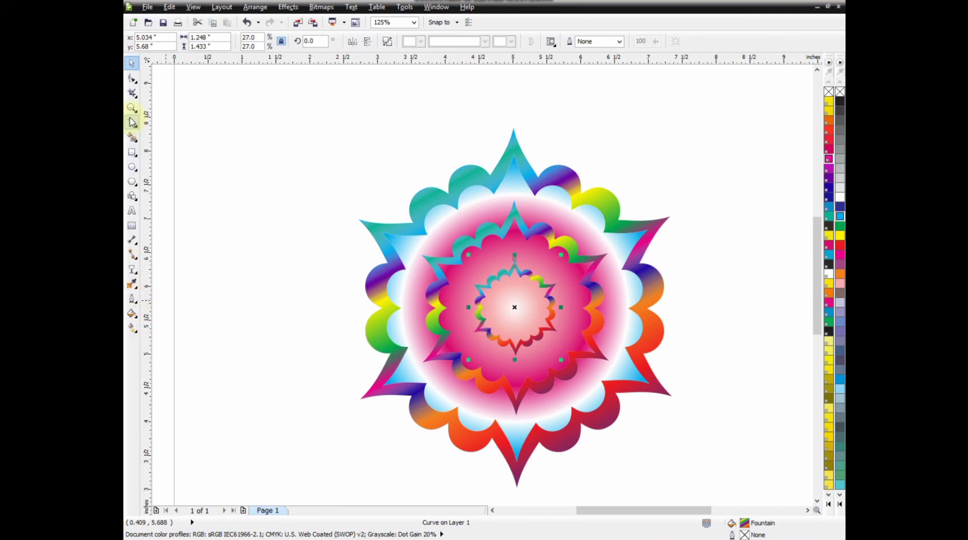
{"action": "left_click", "coordinate": [133, 141]}
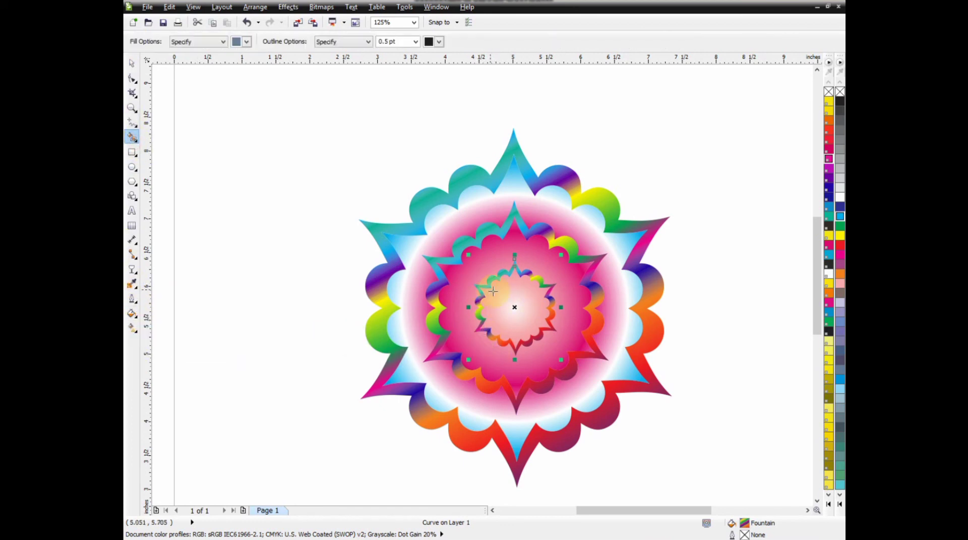
{"action": "left_click", "coordinate": [506, 297]}
{"action": "left_click", "coordinate": [133, 63]}
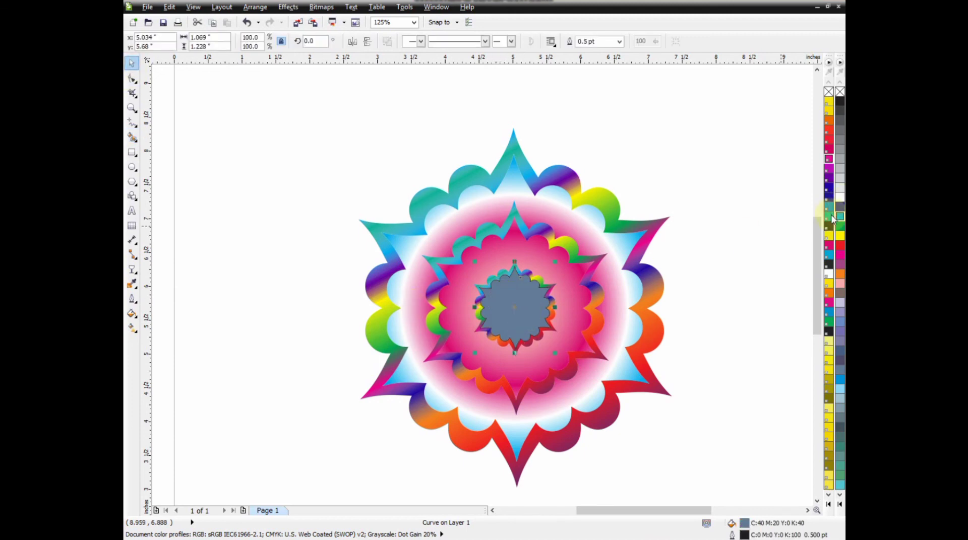
{"action": "left_click", "coordinate": [840, 208]}
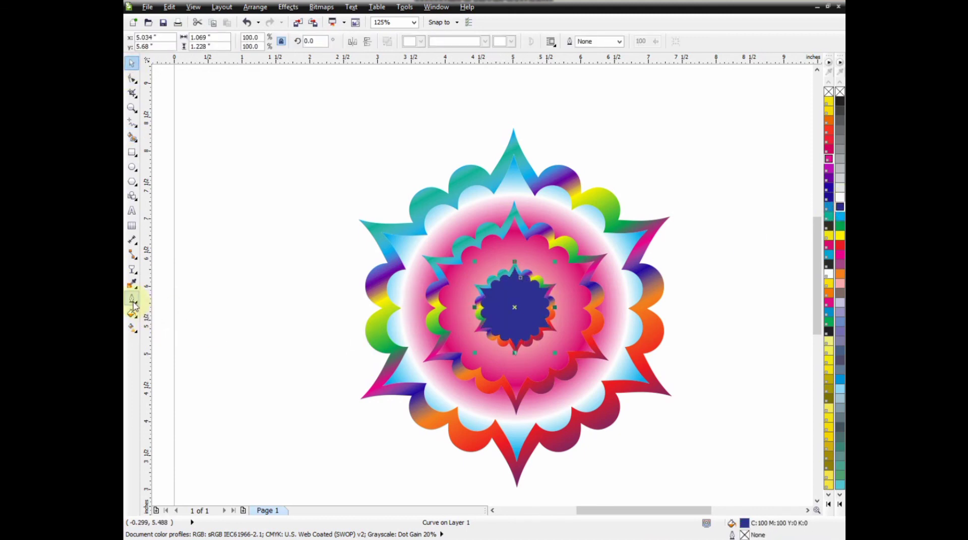
Give the central blue shape a Radial fountain fill with a white centre and a 24% edge pad.
{"action": "left_click", "coordinate": [132, 328]}
{"action": "left_click", "coordinate": [506, 301]}
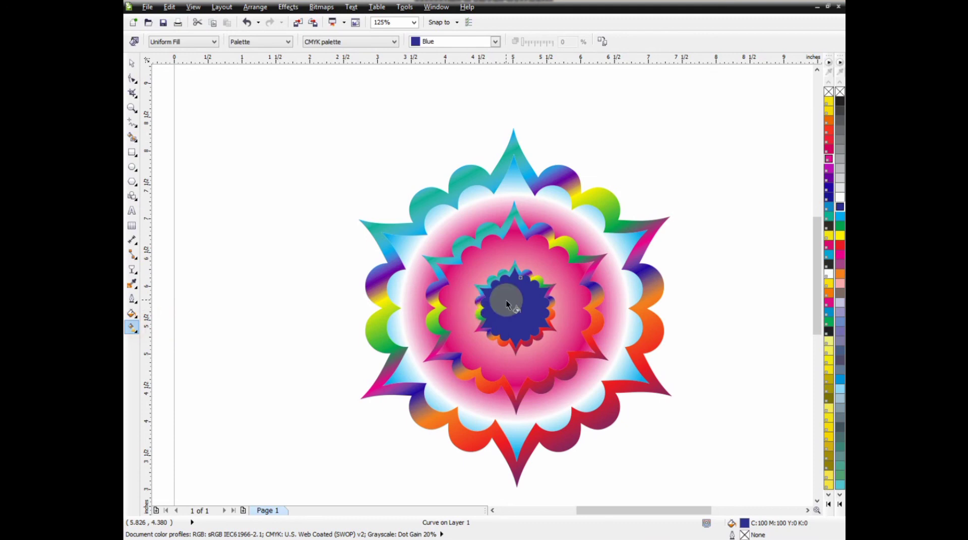
{"action": "left_click_drag", "start_coordinate": [513, 313], "coordinate": [512, 313]}
{"action": "left_click", "coordinate": [176, 42]}
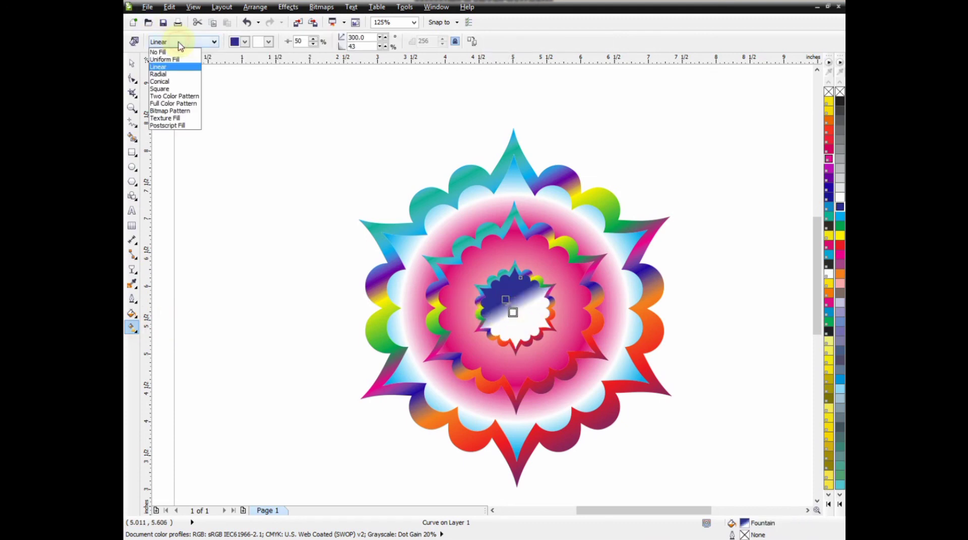
{"action": "left_click", "coordinate": [173, 74]}
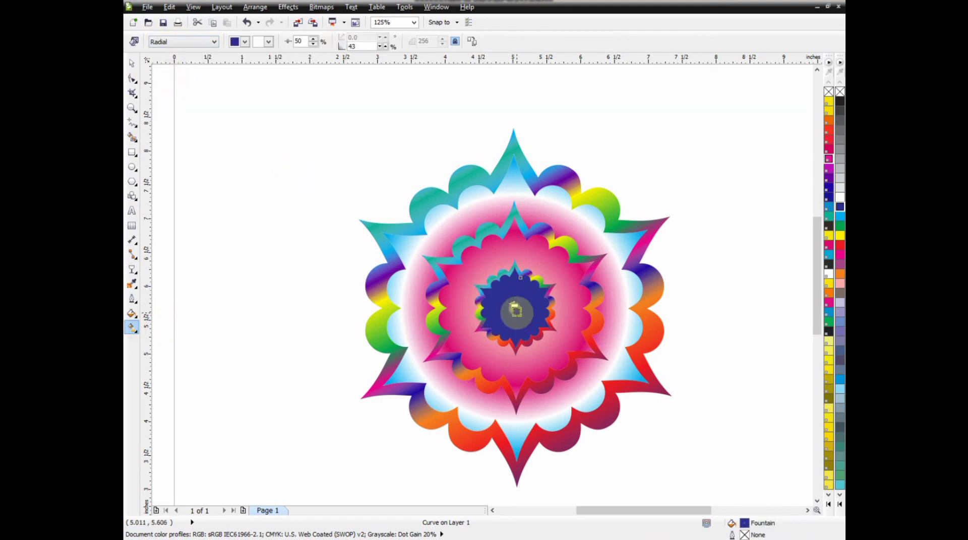
{"action": "mouse_move", "coordinate": [515, 311]}
{"action": "left_mouse_down"}
{"action": "mouse_move", "coordinate": [529, 338]}
{"action": "mouse_move", "coordinate": [517, 319]}
{"action": "left_mouse_up"}
{"action": "scroll", "coordinate": [529, 338], "scroll_direction": "up", "scroll_amount": 2}
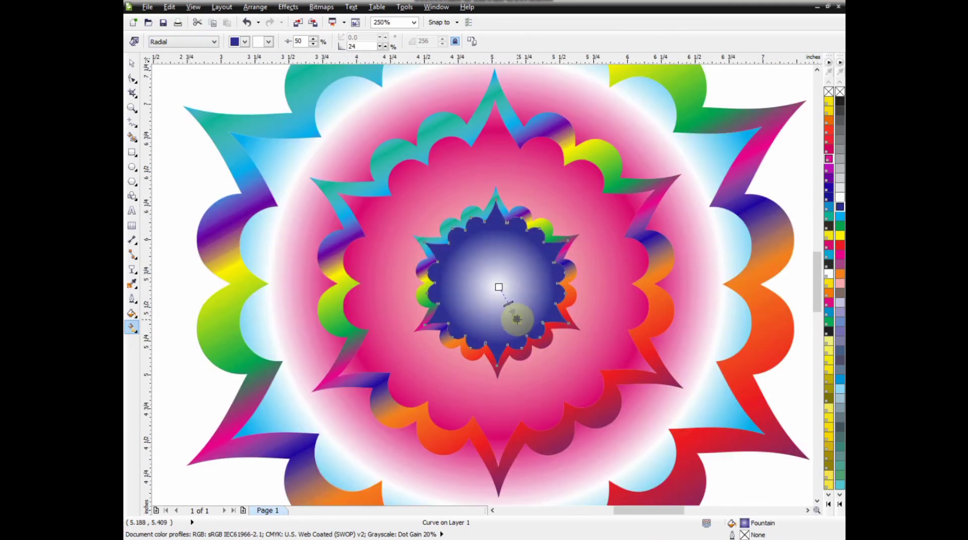
Select the whole ornament, clear the selection, and preview the design full screen.
{"action": "scroll", "coordinate": [505, 303], "scroll_direction": "down", "scroll_amount": 2}
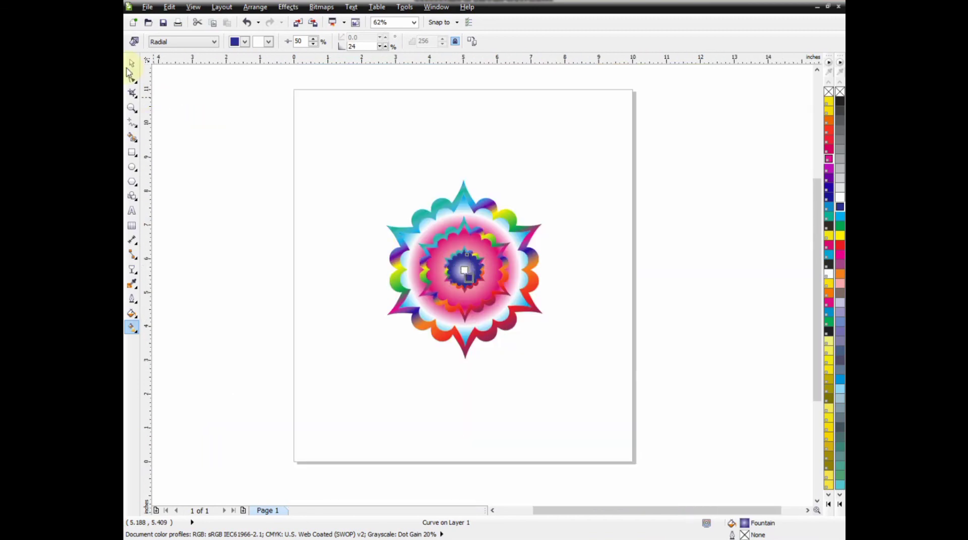
{"action": "left_click", "coordinate": [133, 71]}
{"action": "left_click_drag", "start_coordinate": [339, 142], "coordinate": [602, 412]}
{"action": "scroll", "coordinate": [478, 277], "scroll_direction": "up", "scroll_amount": 1}
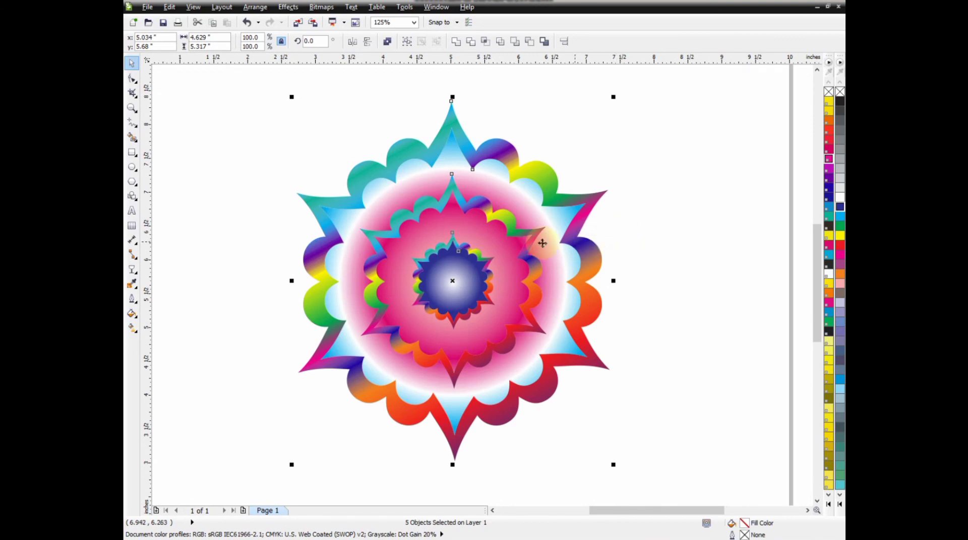
{"action": "left_click", "coordinate": [645, 154]}
{"action": "key", "text": "F9"}
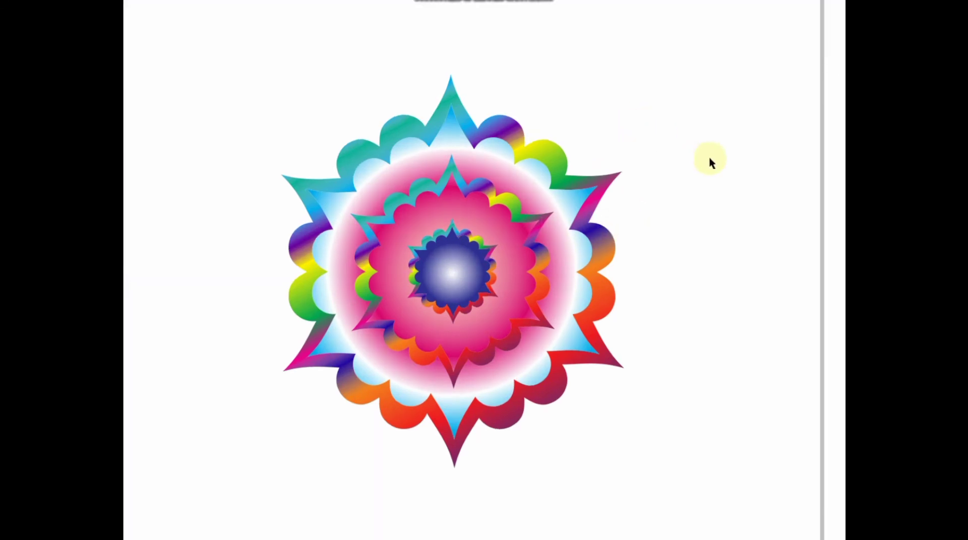